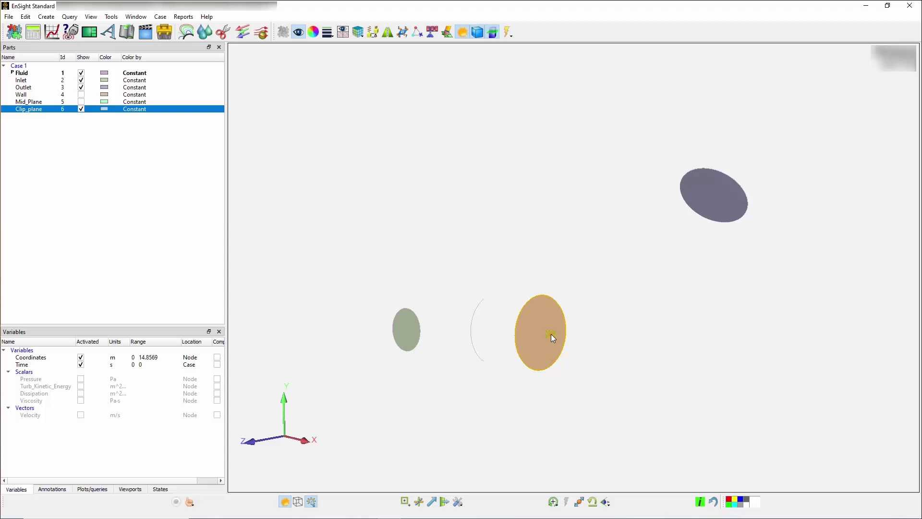
Slide the clip plane back along the pipe to about 4.665 and zoom in on it
left_click_drag(551, 333, 458, 330)
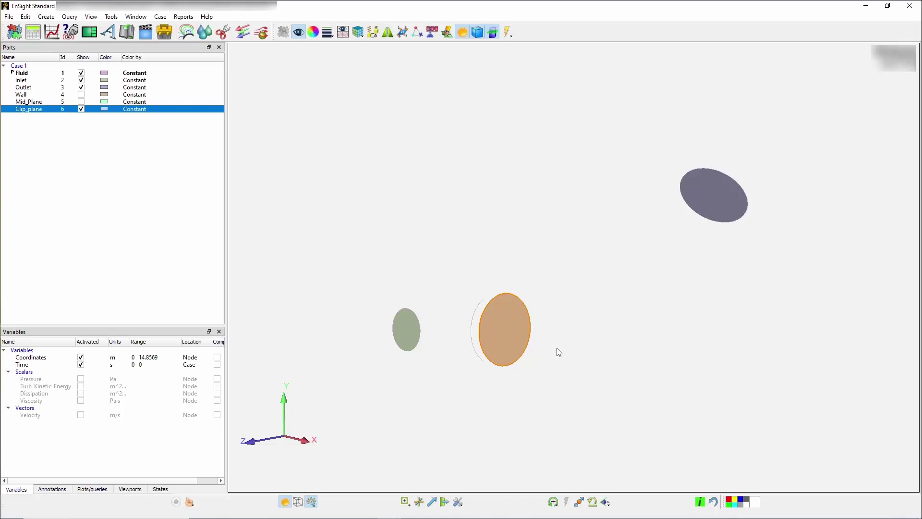
scroll(559, 352, "up", 5)
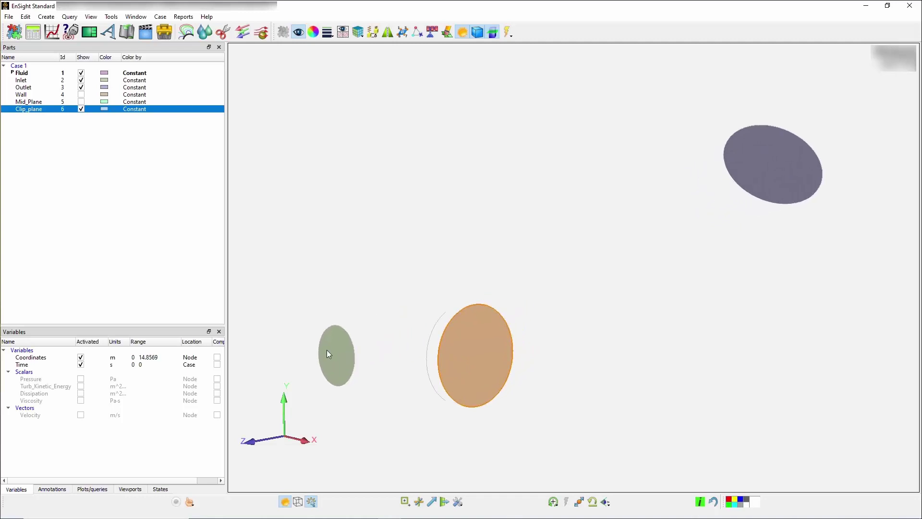
Colour the clip plane by Velocity and add vector arrows across it
left_click(28, 416)
left_click_drag(30, 417, 487, 362)
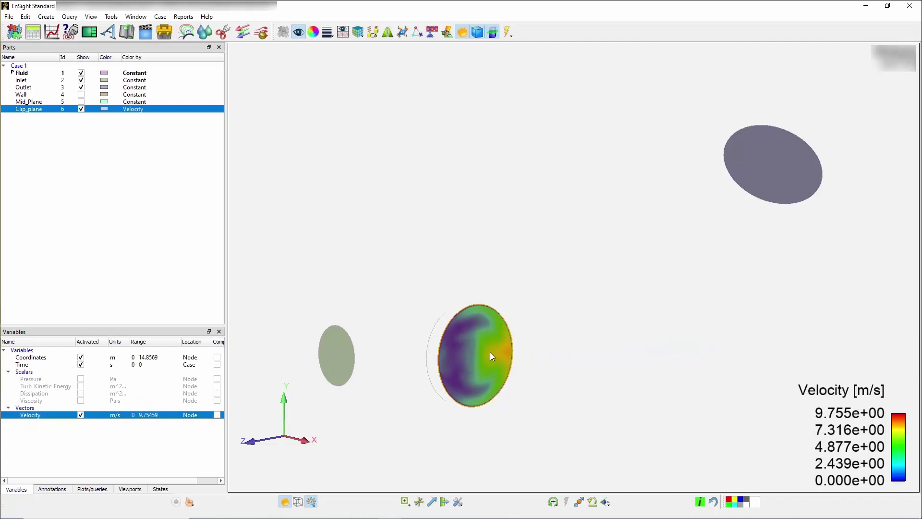
right_click(490, 352)
left_click(515, 286)
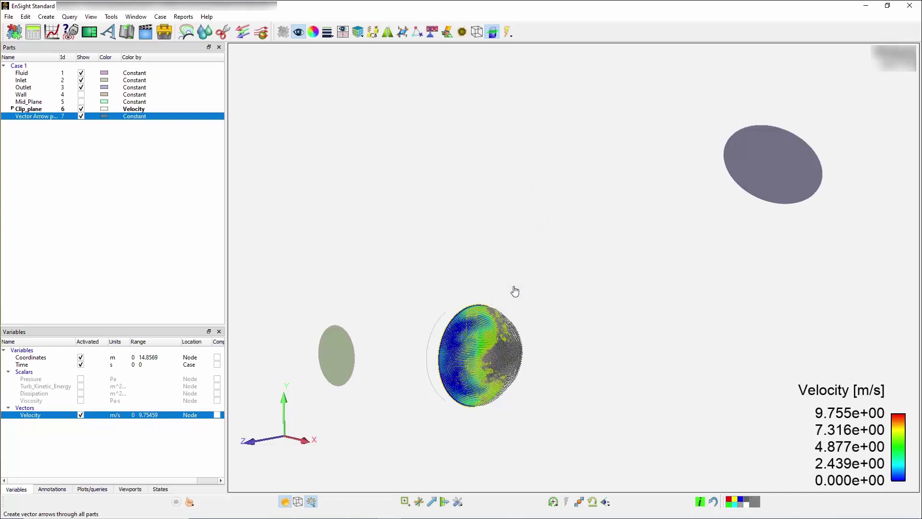
Lengthen the vector arrows, turn the model slightly, then hide the Vector Arrow part
left_click_drag(462, 351, 622, 367)
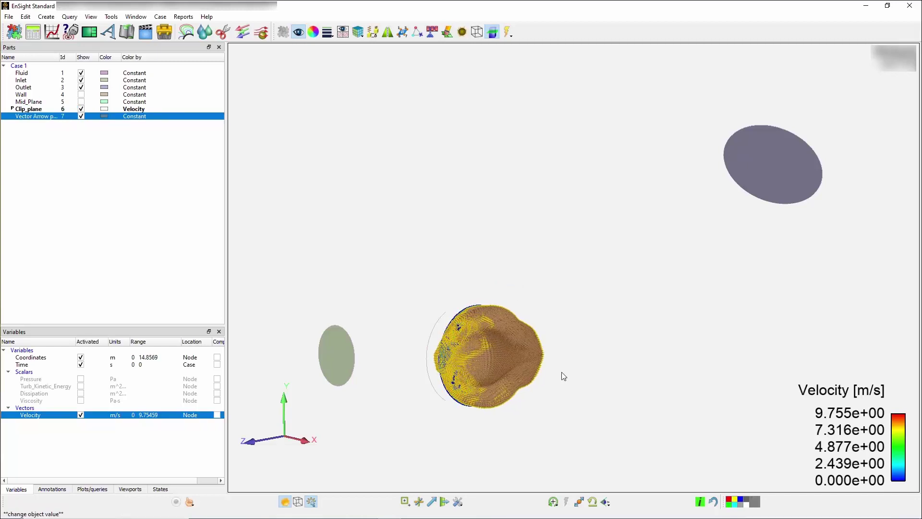
left_click(504, 390)
left_click_drag(504, 391, 610, 384)
left_click(82, 118)
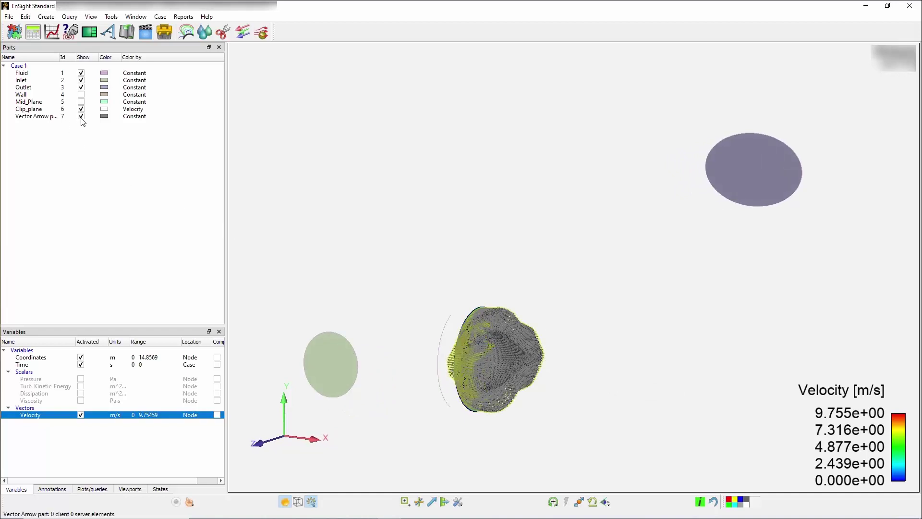
With Clip_plane selected, find and choose the Flow function in the Calculator
left_click(42, 109)
left_click(33, 32)
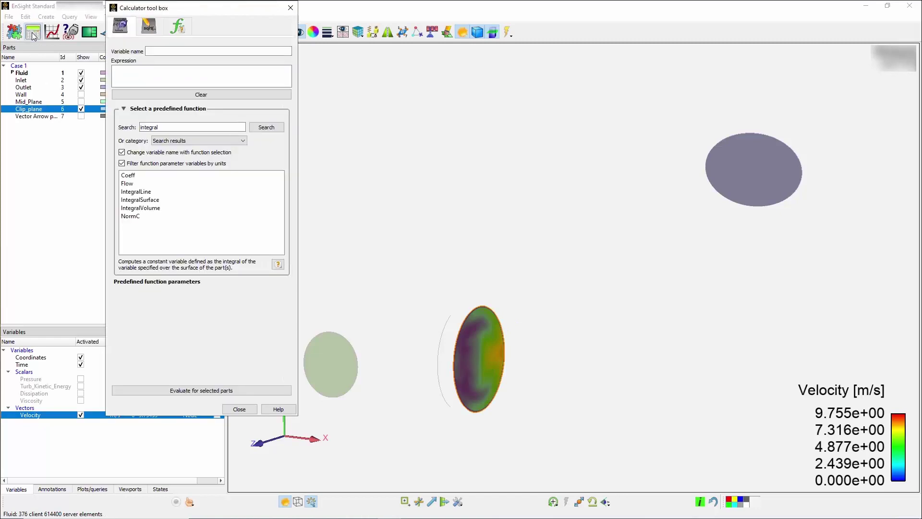
double_click(163, 126)
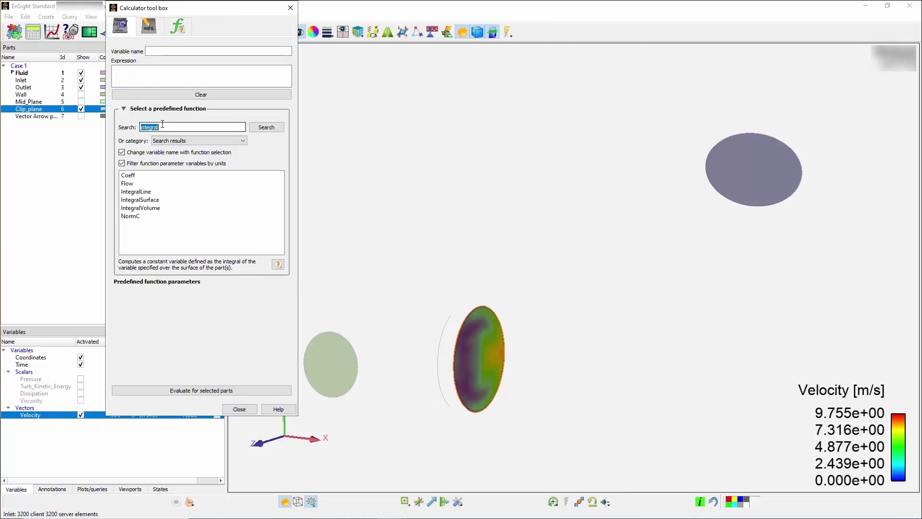
type("flow")
key("Return")
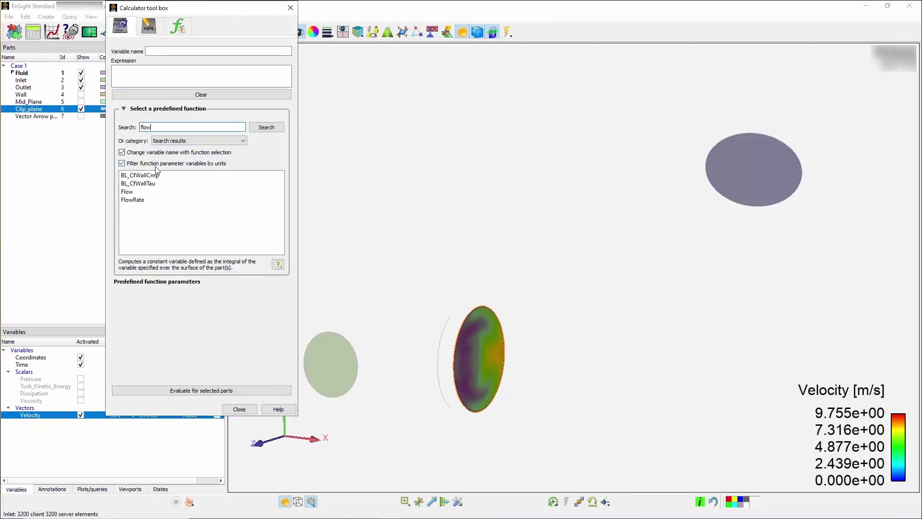
left_click(136, 192)
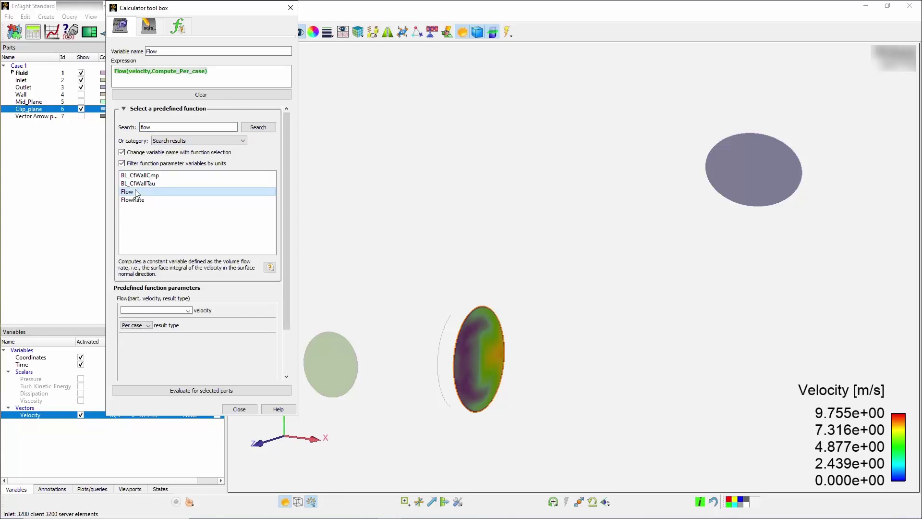
Evaluate Flow on the clip plane using Velocity as its velocity input
left_click(188, 310)
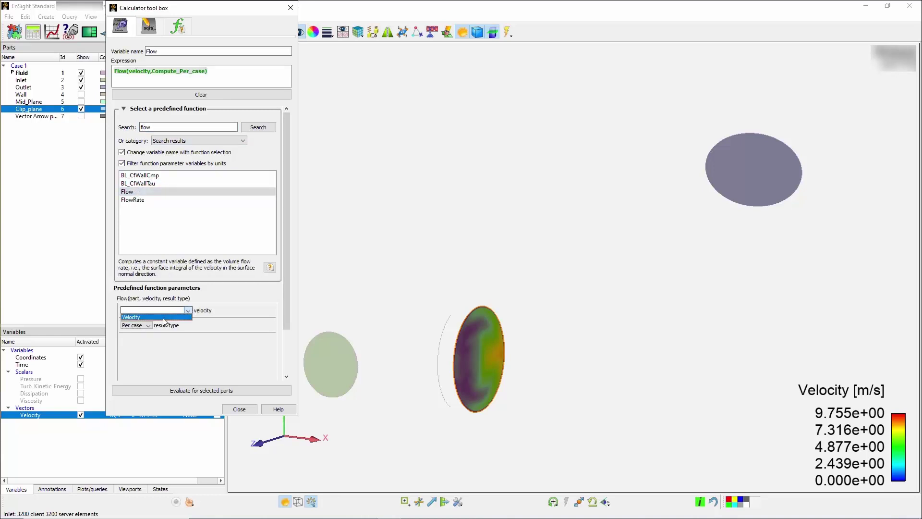
left_click(163, 317)
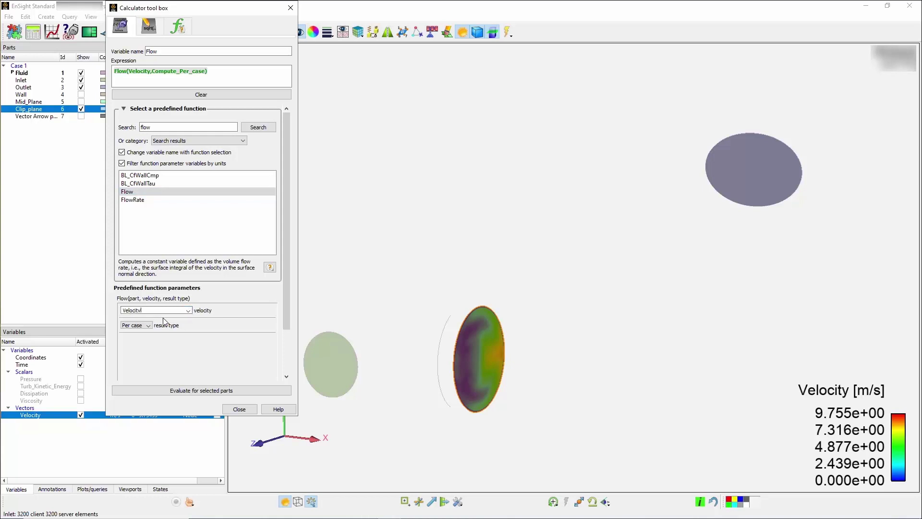
left_click(173, 390)
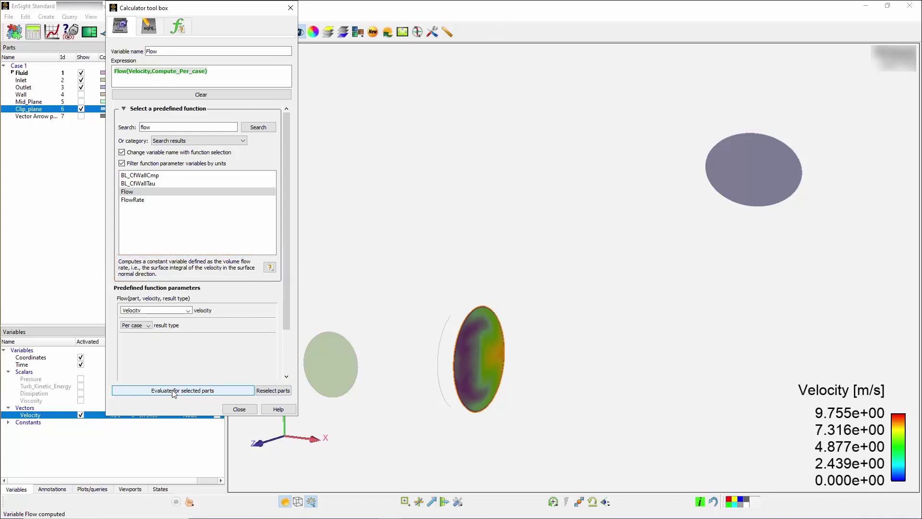
left_click(239, 409)
Expand Constants to check the Flow value of 22.0511
scroll(437, 404, "up", 3)
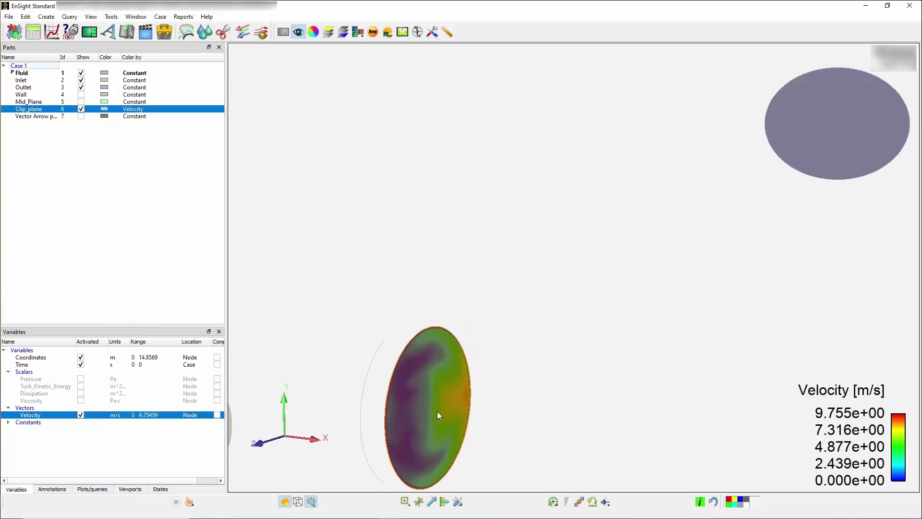
left_click_drag(439, 407, 425, 391)
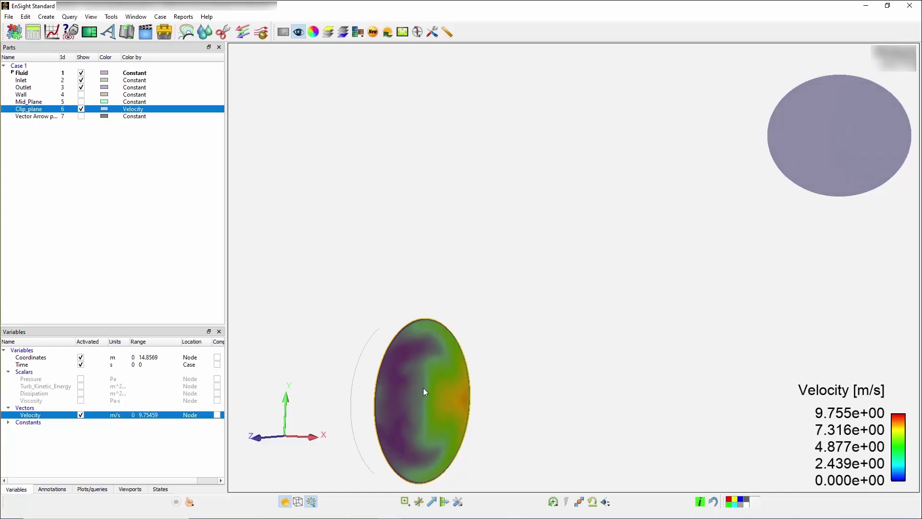
left_click(8, 422)
left_click(10, 429)
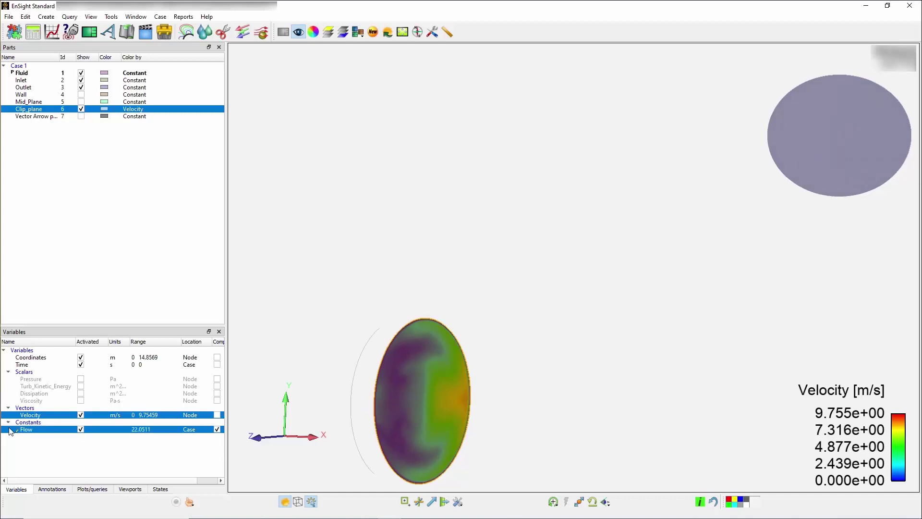
left_click(16, 449)
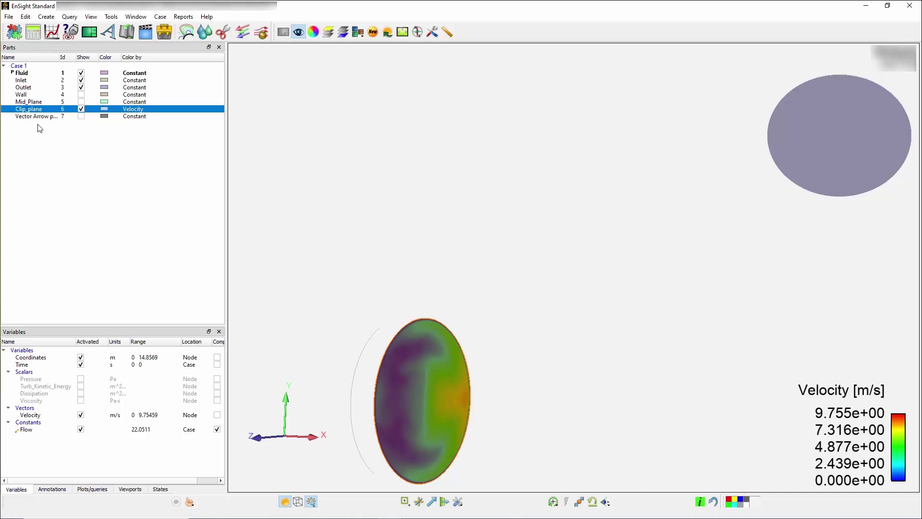
Evaluate the Calculator's Normal function on the clip plane, giving a Normal vector variable ranging 1 to 1
left_click(33, 34)
double_click(167, 127)
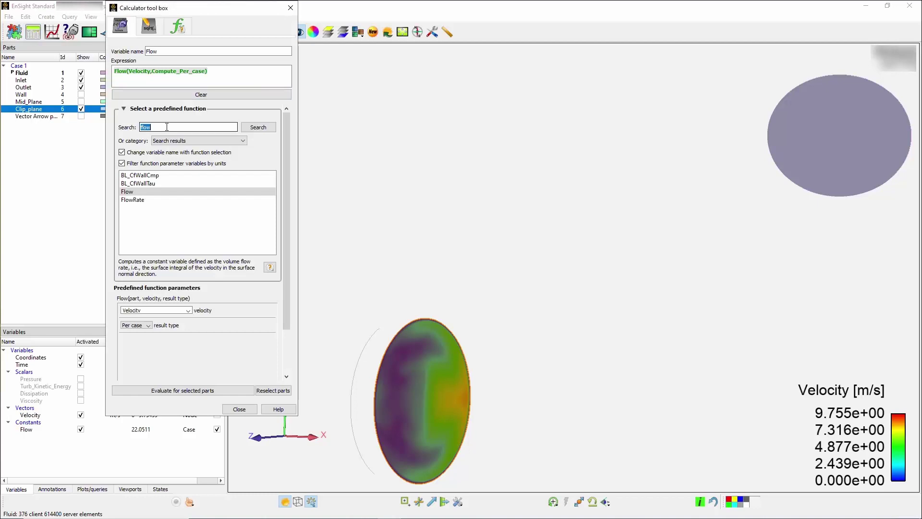
type("normal")
key("Return")
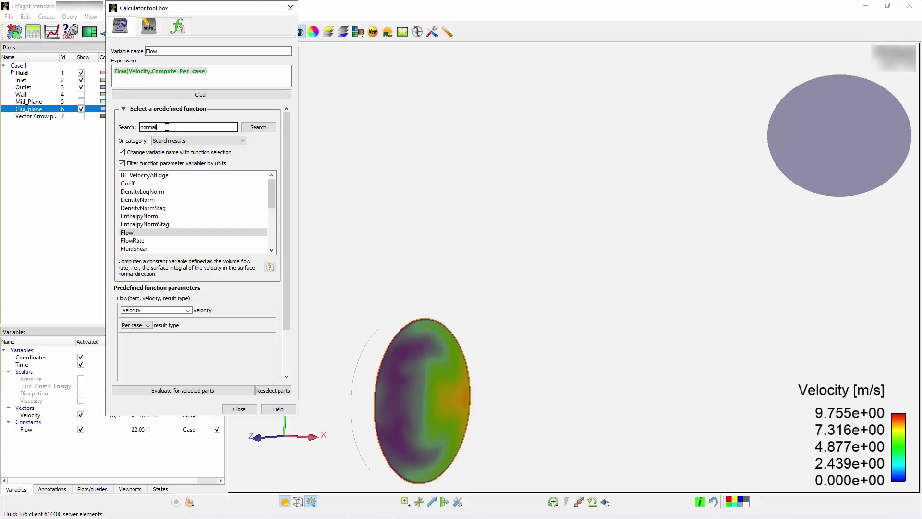
scroll(151, 219, "down", 2)
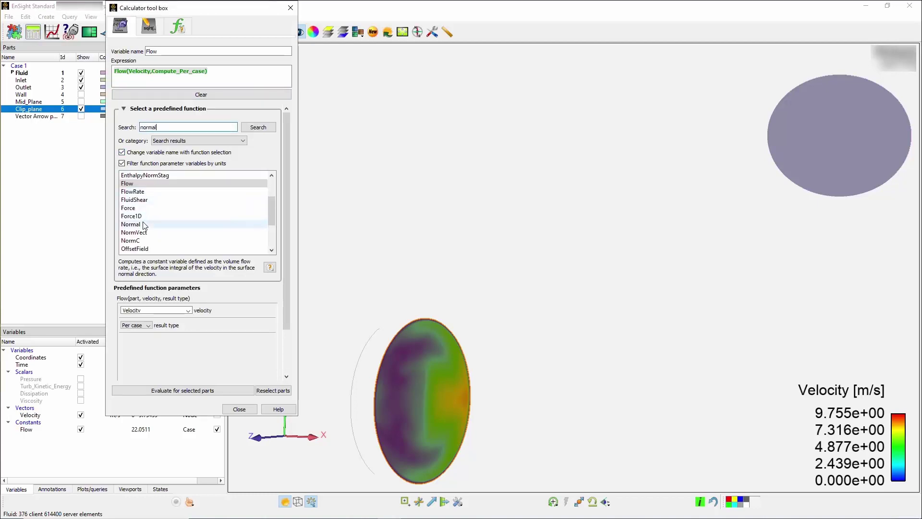
left_click(130, 225)
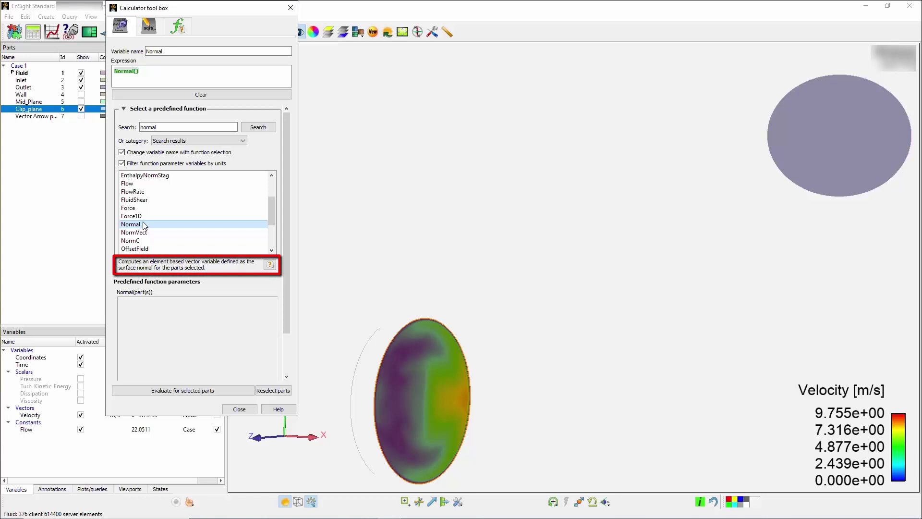
left_click(192, 391)
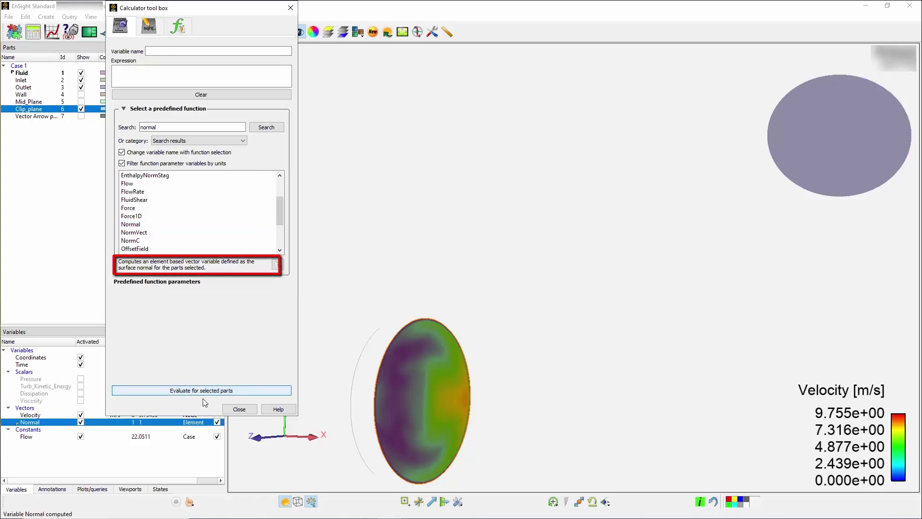
left_click(239, 409)
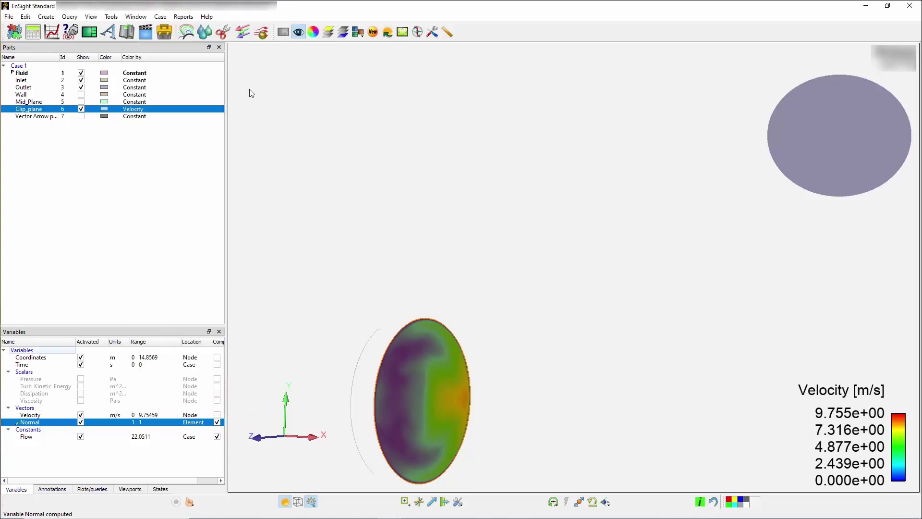
Create vector arrows on the clip plane based on the Normal variable
left_click(248, 32)
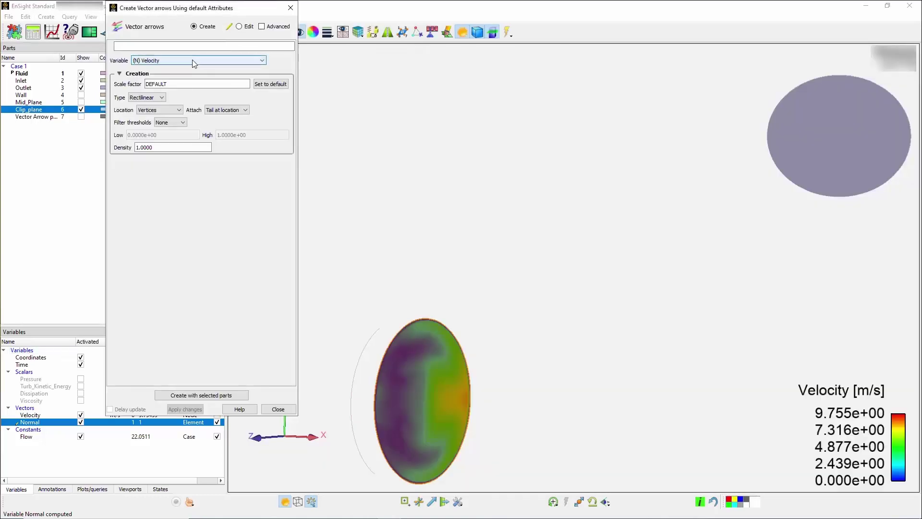
left_click(200, 60)
left_click(159, 74)
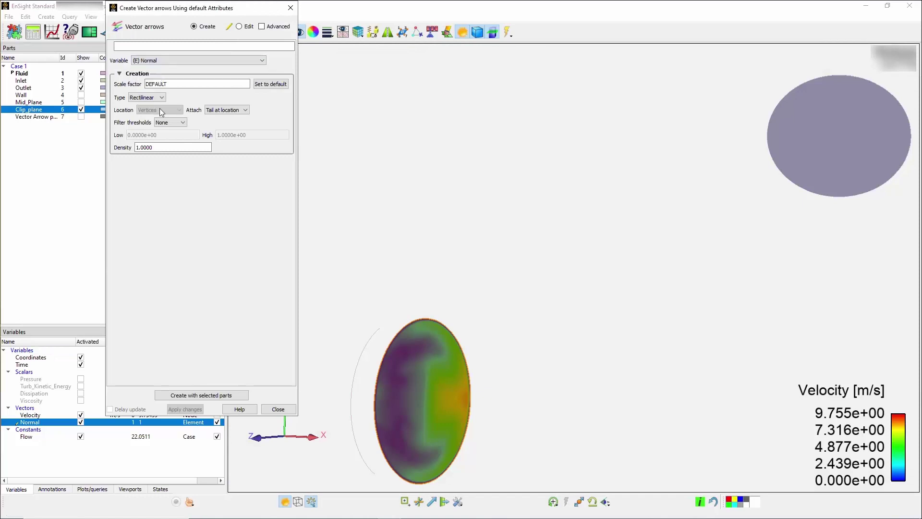
left_click(194, 396)
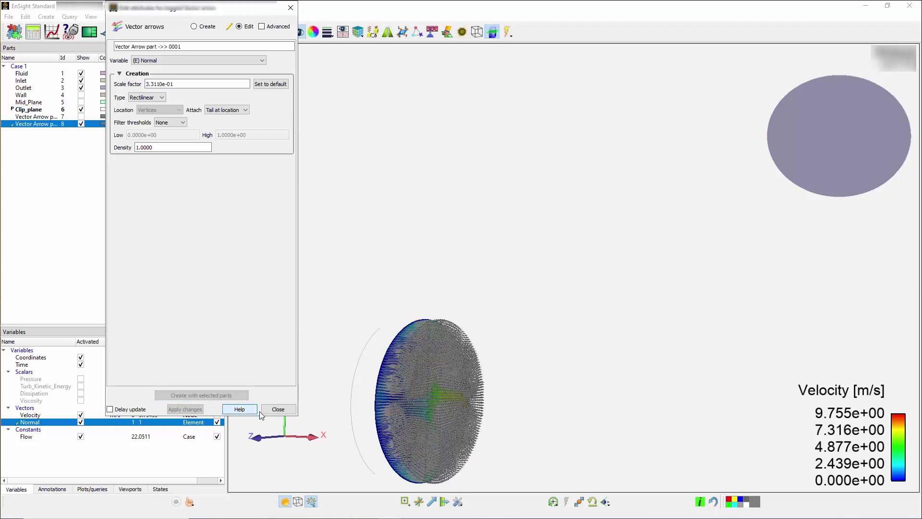
left_click(393, 404)
Inspect the normal arrows, hide Vector Arrow part 8, and select Clip_plane
left_click_drag(393, 403, 363, 376)
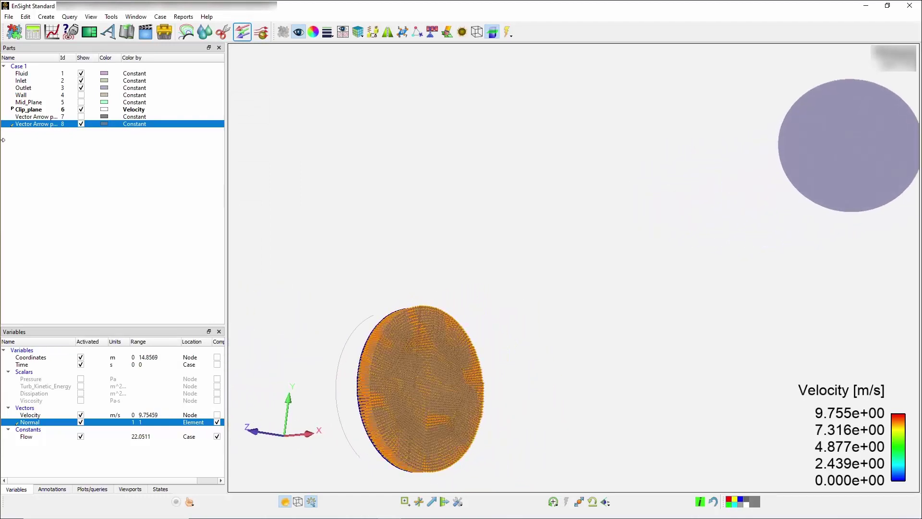
left_click(81, 124)
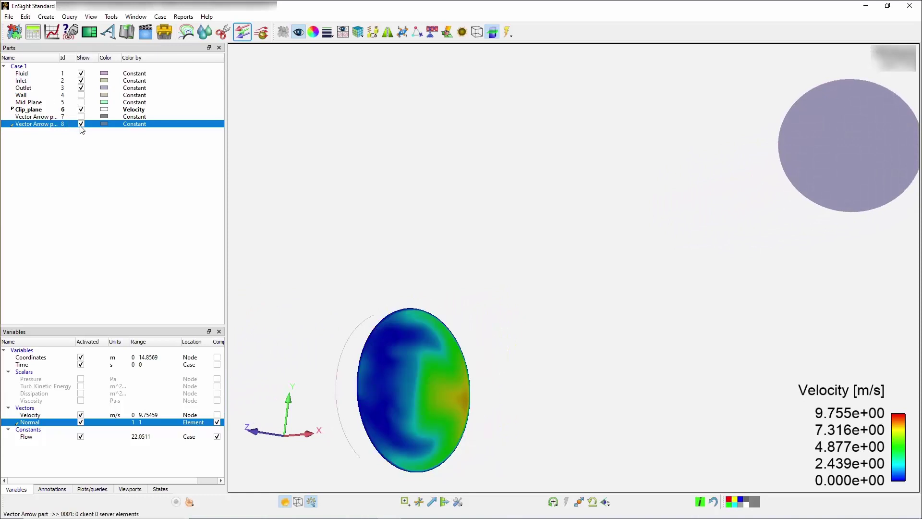
left_click(35, 110)
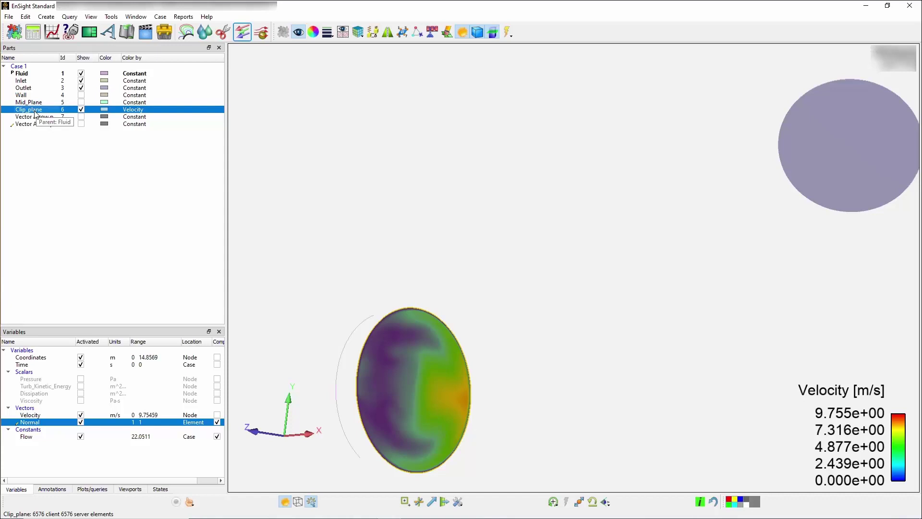
Build the expression DOT(Normal, Velocity) in the Calculator
left_click(33, 32)
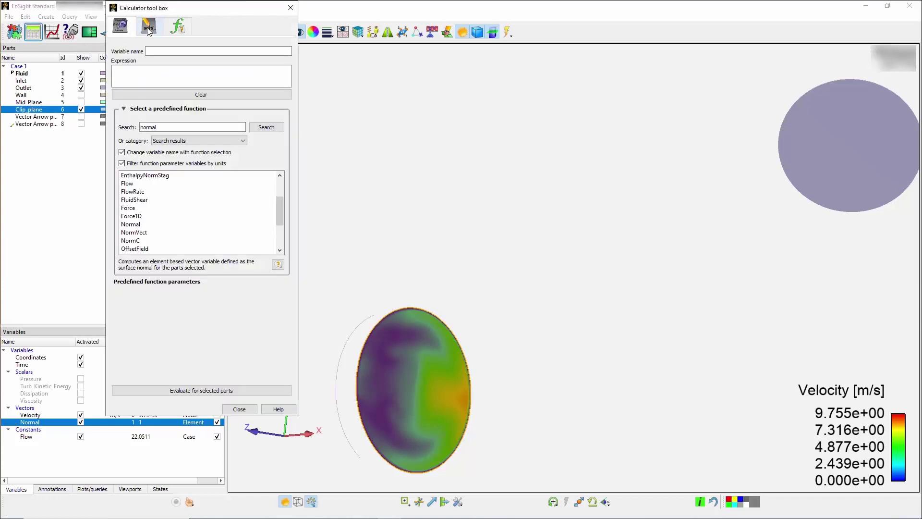
left_click(148, 29)
left_click(213, 207)
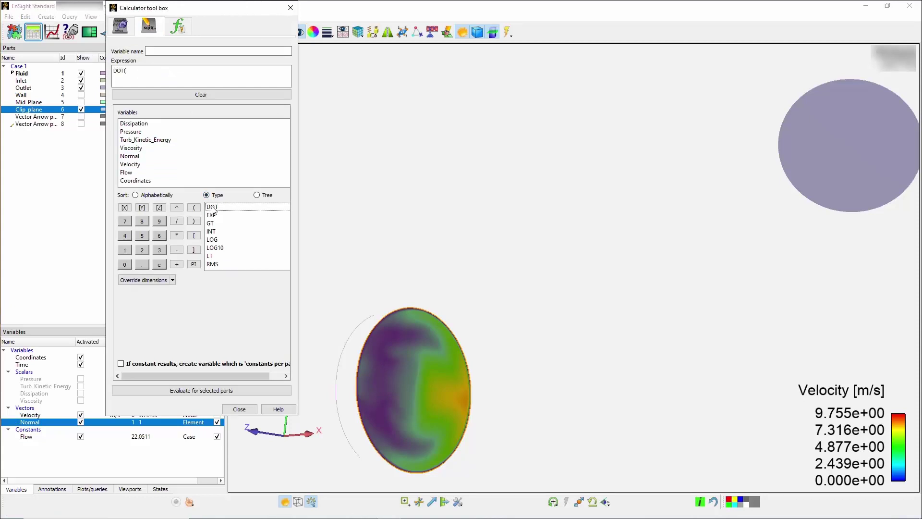
left_click(130, 156)
left_click(158, 71)
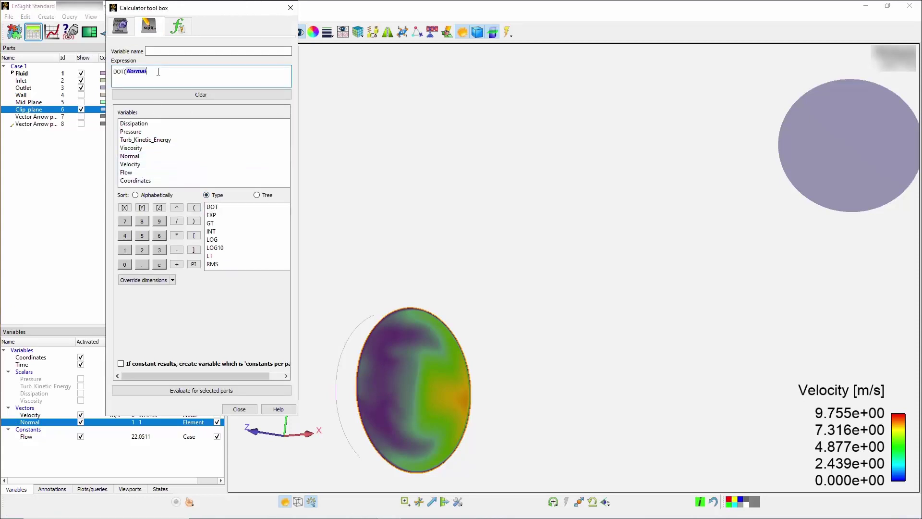
left_click(130, 164)
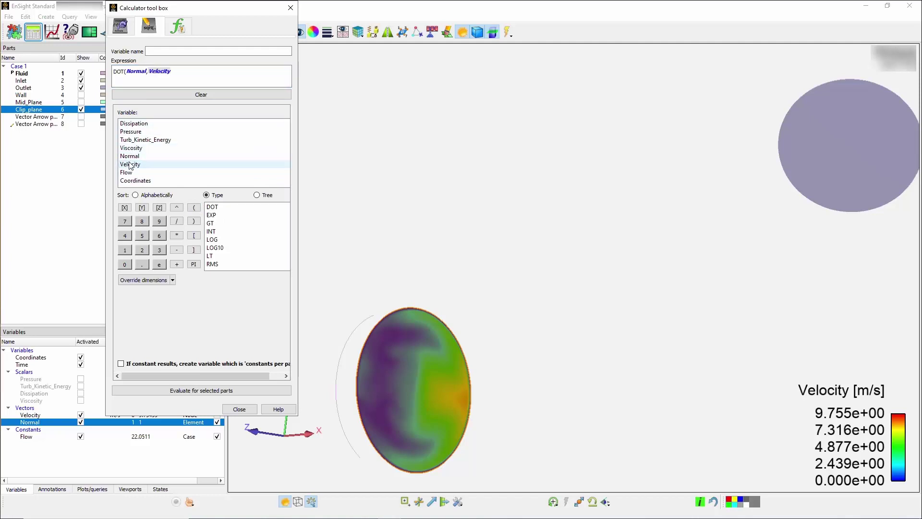
left_click(181, 74)
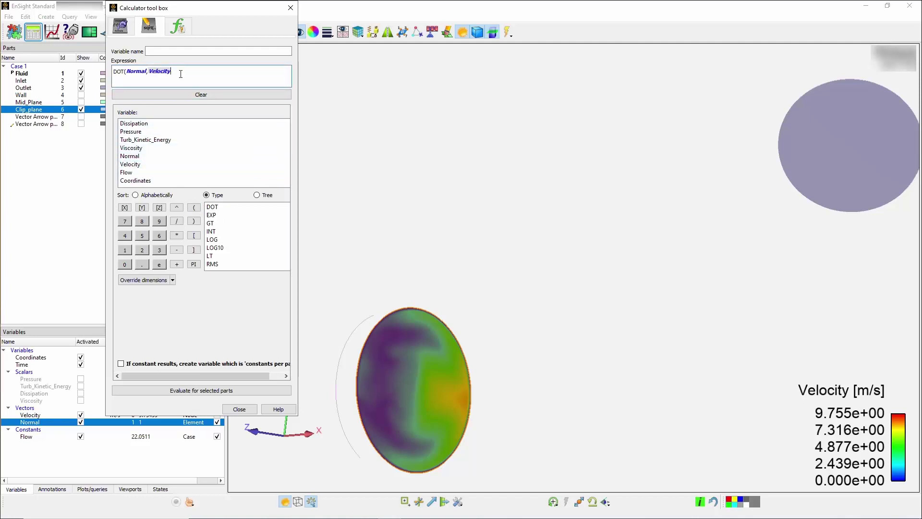
type(")")
Name the variable Scalar_Velocity and evaluate it on the selected parts
left_click(194, 51)
type("Scalar_")
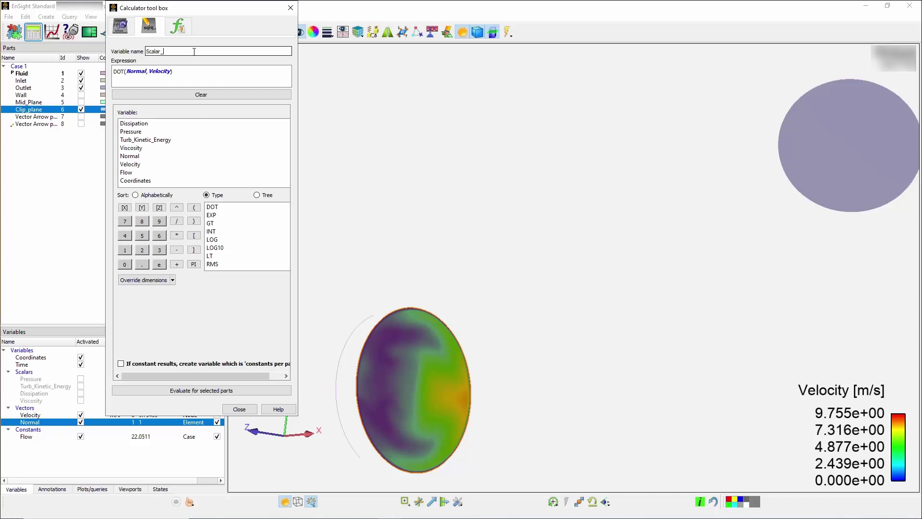
type("Velocity")
left_click(211, 390)
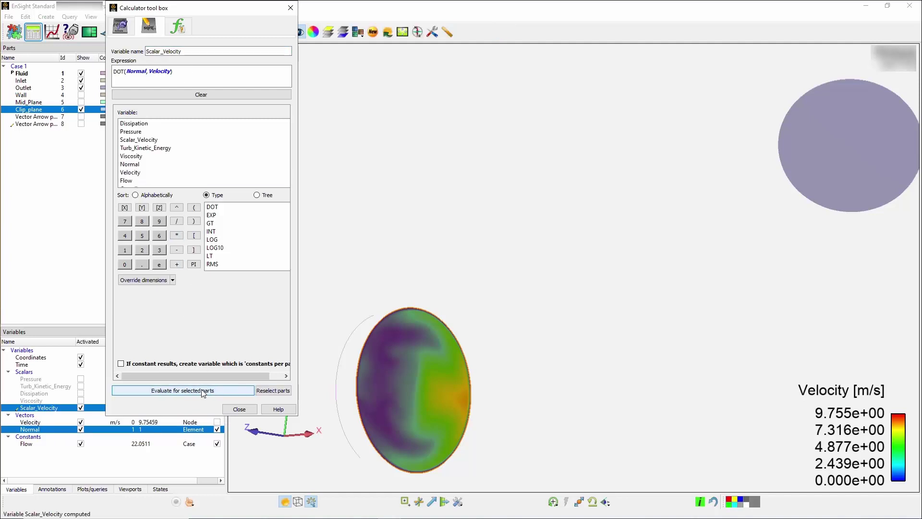
Close the Calculator and colour the clip plane by Scalar_Velocity
left_click(240, 410)
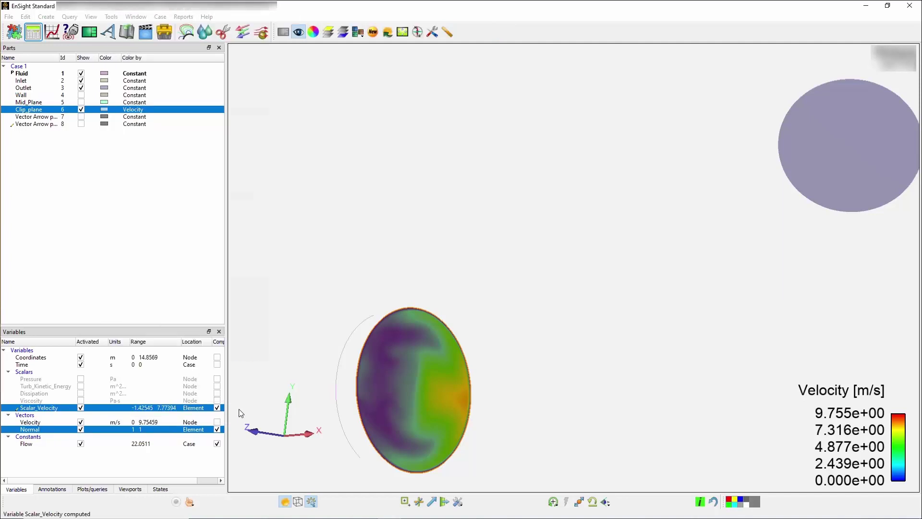
left_click(183, 467)
left_click_drag(55, 408, 401, 391)
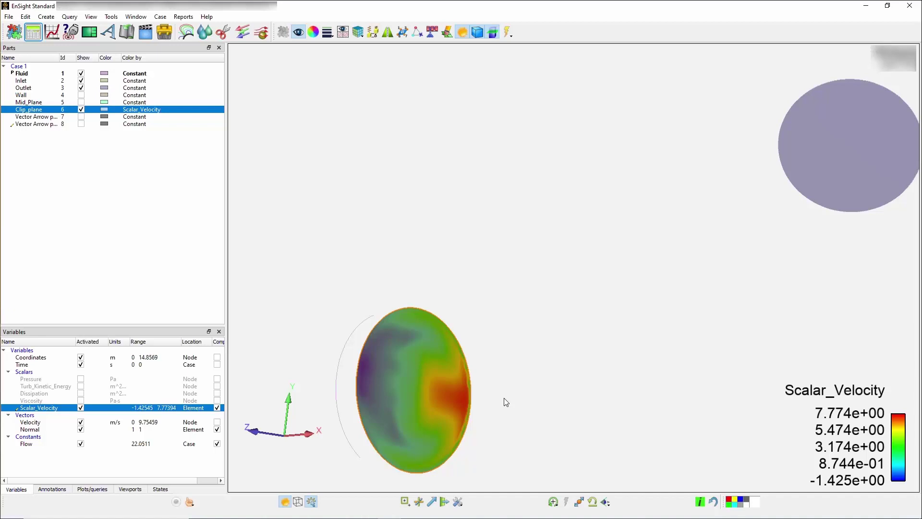
Move the clip plane to a new position along the pipe, where Flow reads 22.3917
left_click_drag(436, 392, 390, 387)
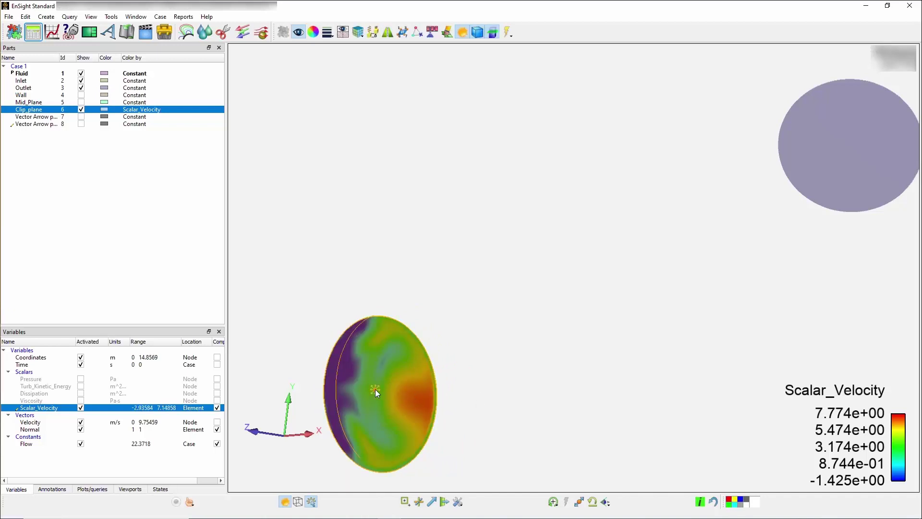
mouse_move(376, 389)
left_mouse_down()
mouse_move(432, 394)
mouse_move(375, 388)
left_mouse_up()
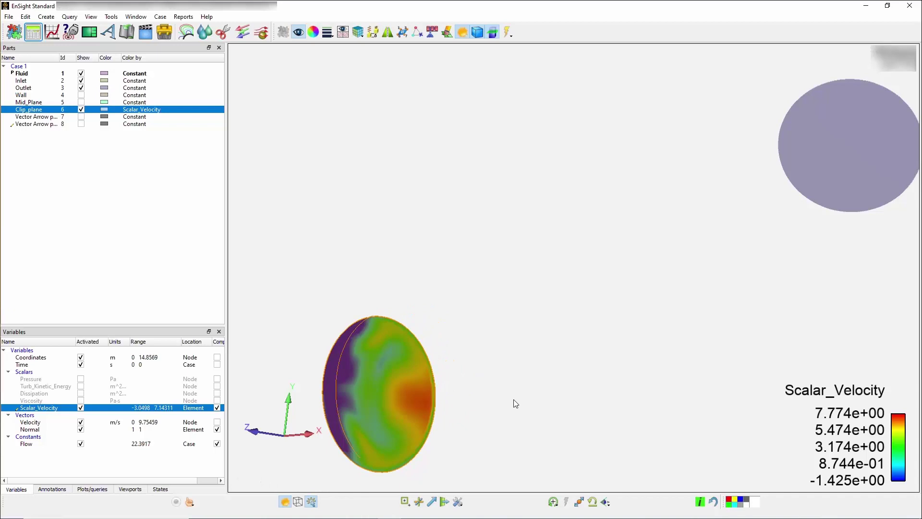
Zoom out until the inlet disc is visible beside the clip plane
scroll(505, 392, "down", 5)
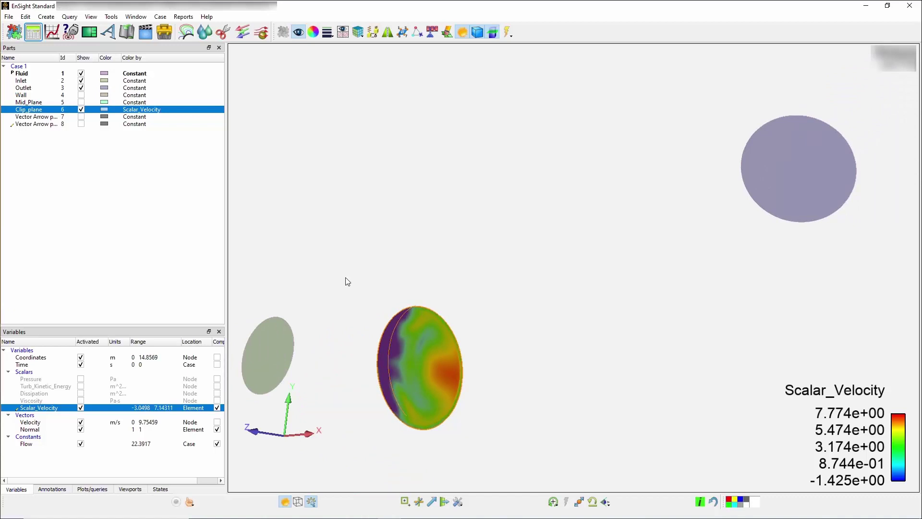
Build the expression GT(Scalar_Velocity,0.0) in the Calculator
left_click(35, 37)
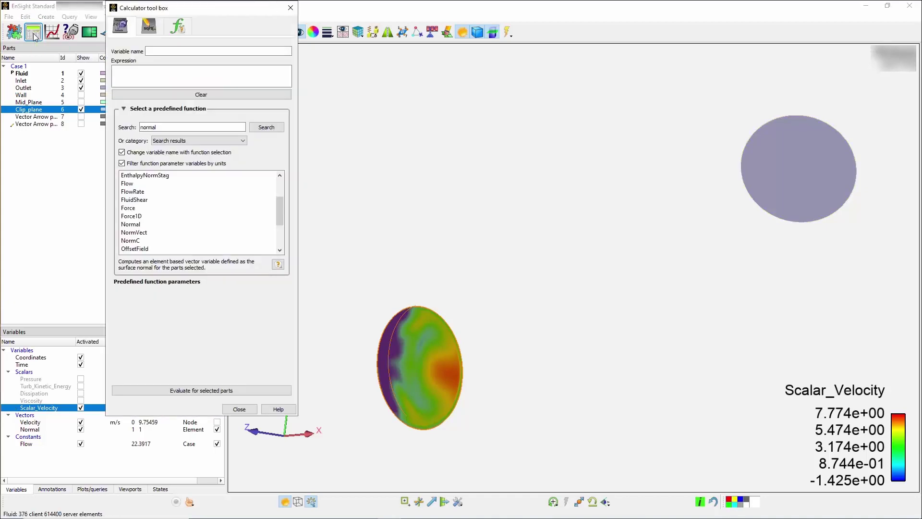
left_click(149, 27)
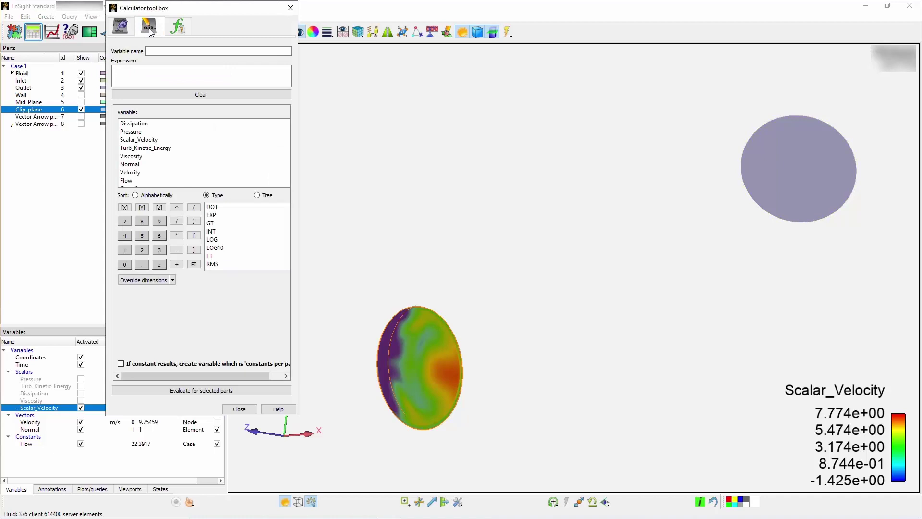
double_click(211, 223)
left_click(145, 72)
double_click(139, 139)
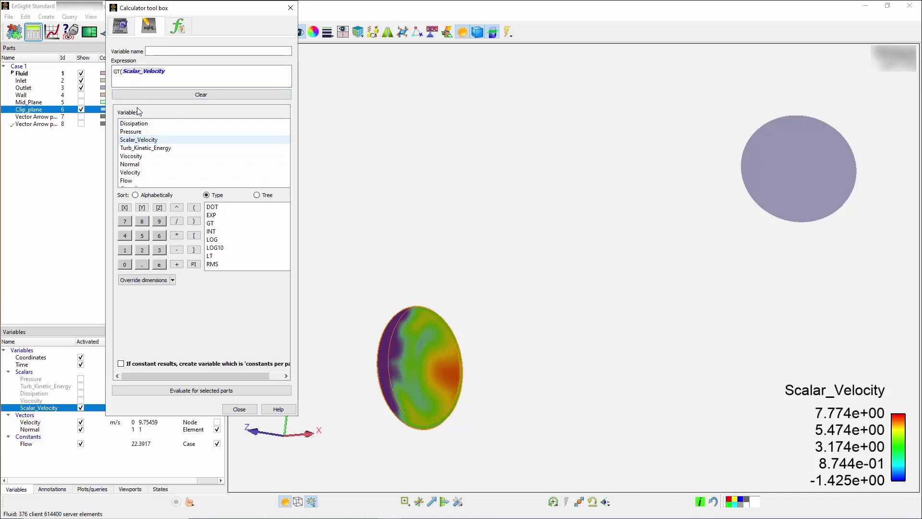
left_click(175, 73)
type(",0.0")
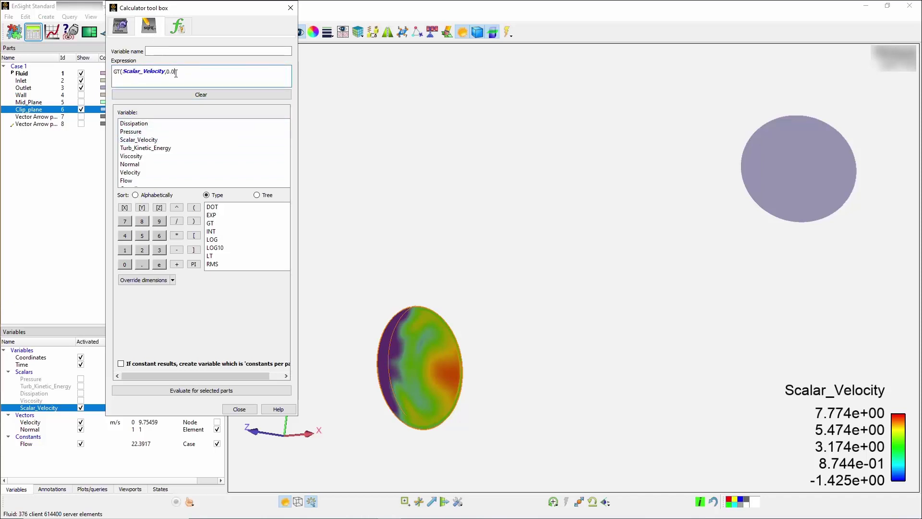
Name it Positive_Flow, evaluate it on the clip plane (0 to 7.14311), and select it
left_click(172, 50)
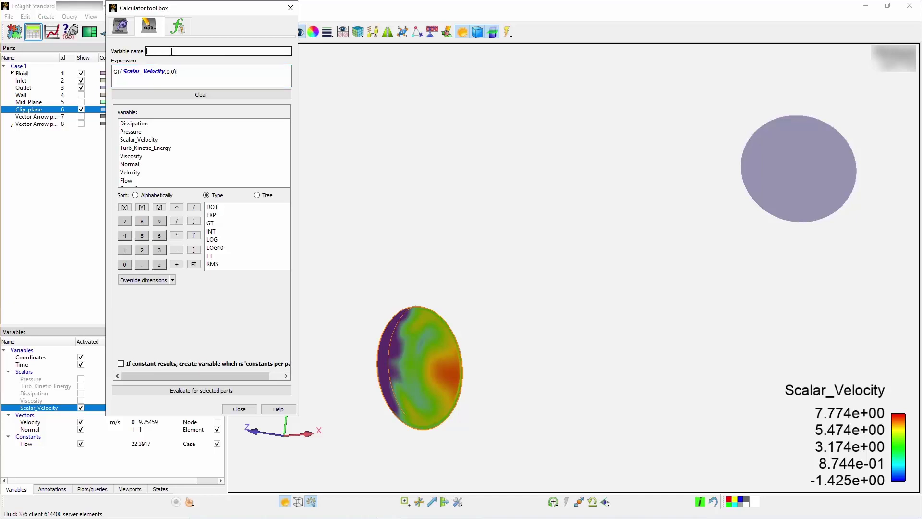
type("Positive_Flow")
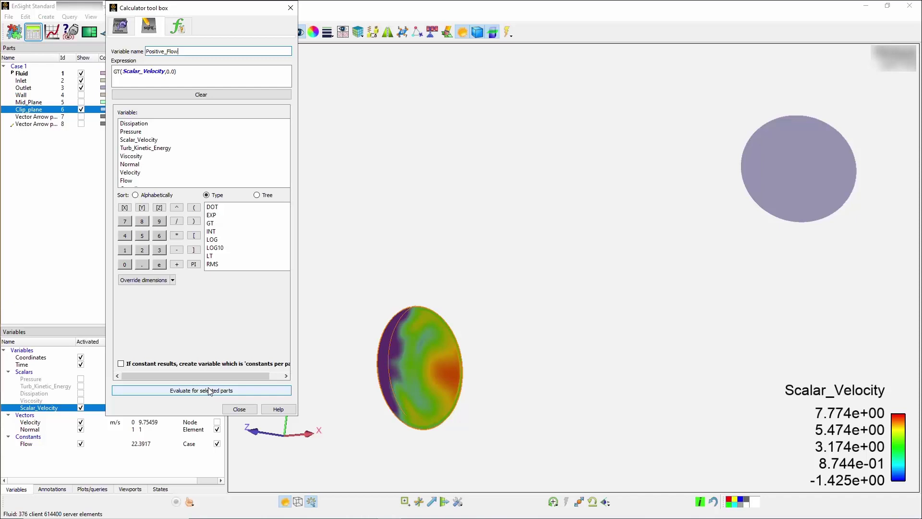
left_click(210, 390)
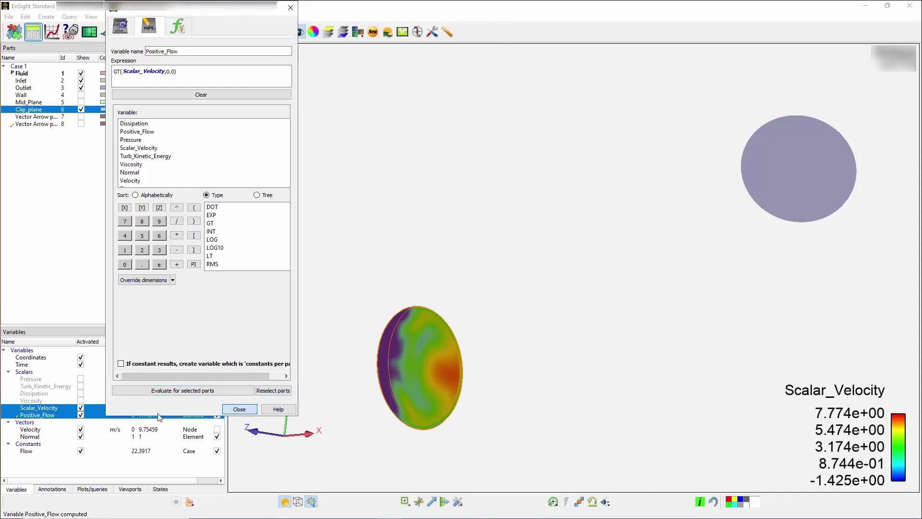
left_click(239, 409)
left_click(49, 415)
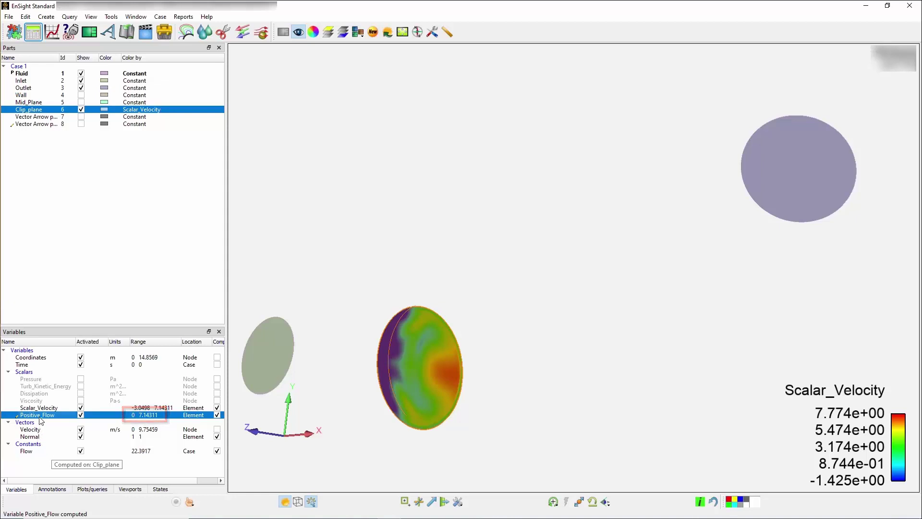
Apply Positive_Flow colouring to the clip plane, with its scale running 0 to 7.143
left_click_drag(40, 416, 414, 368)
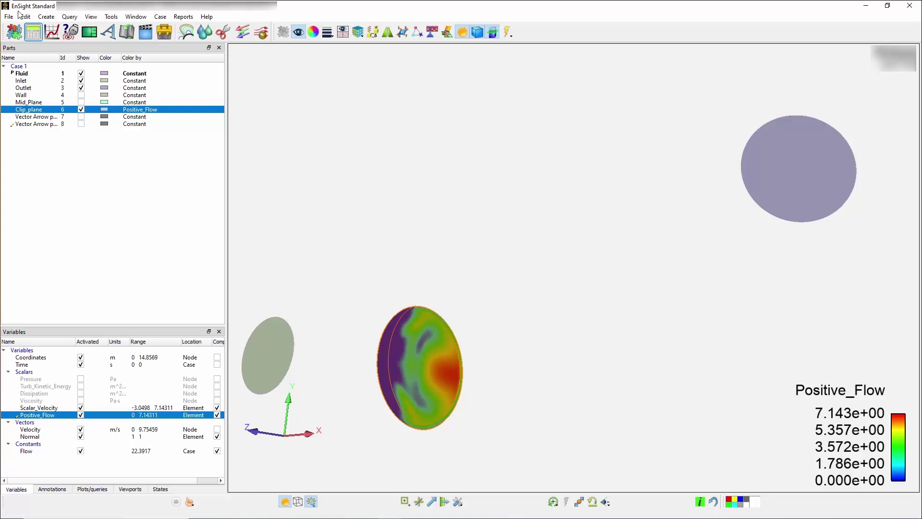
Create a Negative_Flow variable as LT(Scalar_Velocity,0.0) for the selected parts, then close the calculator
left_click(33, 32)
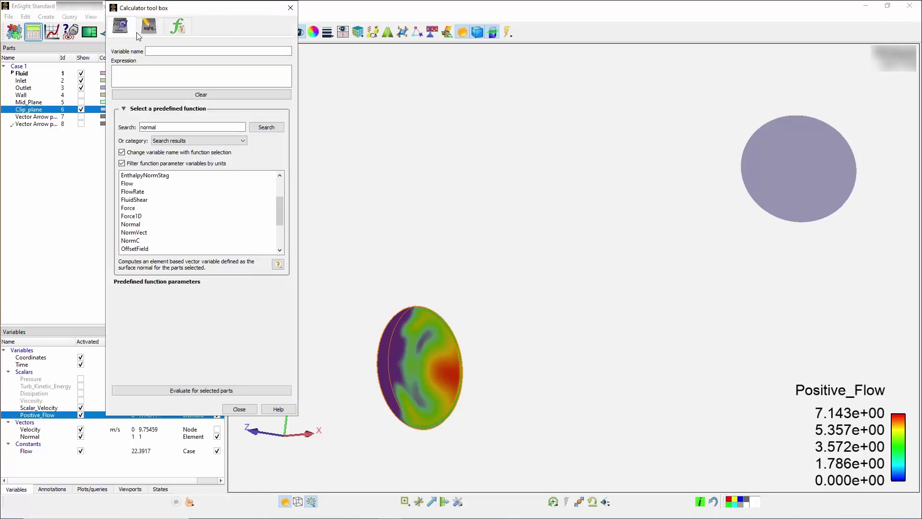
left_click(151, 29)
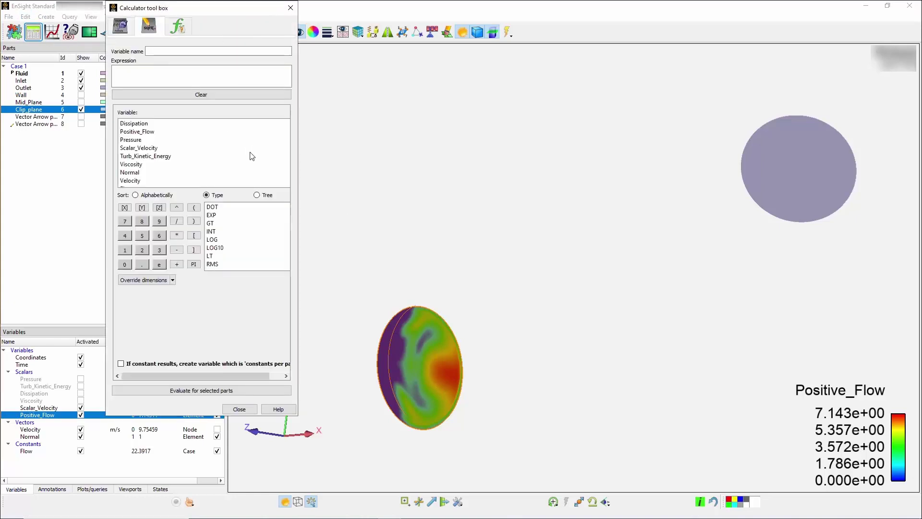
double_click(215, 256)
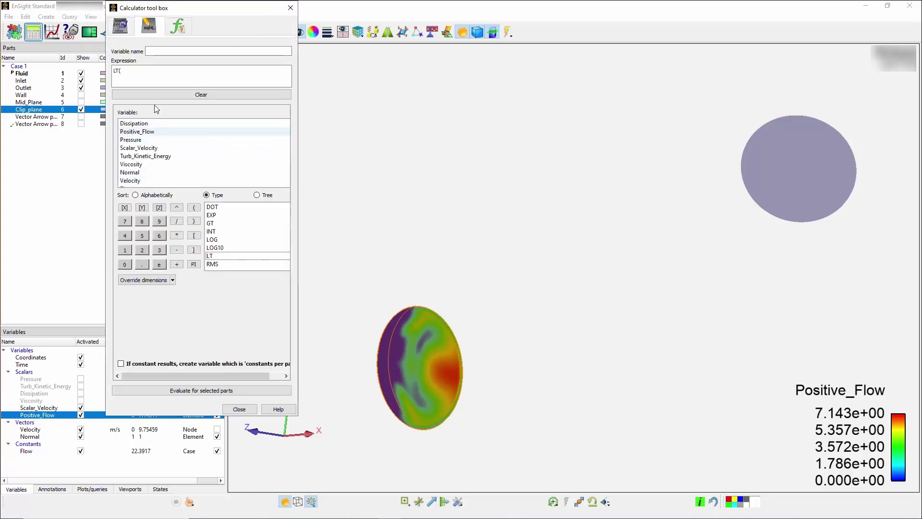
double_click(139, 148)
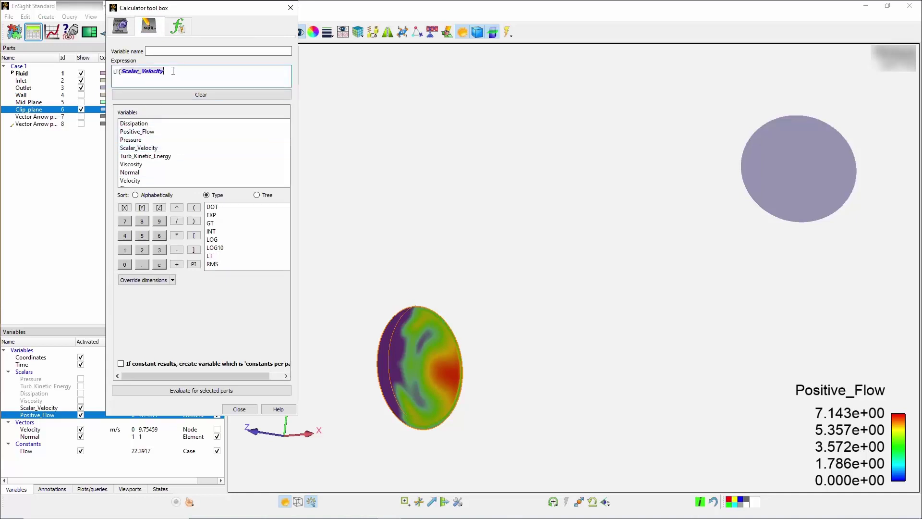
type(",0.0")
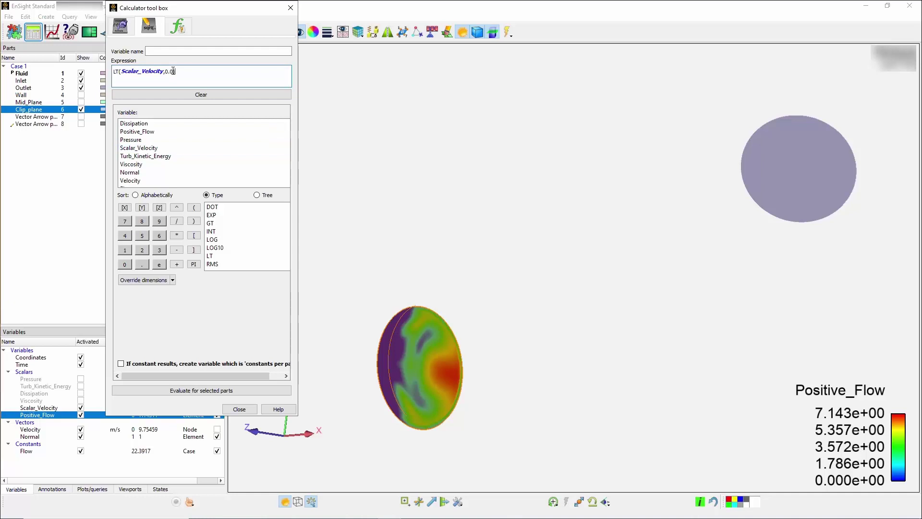
type(")")
left_click(171, 51)
type("Negative_F")
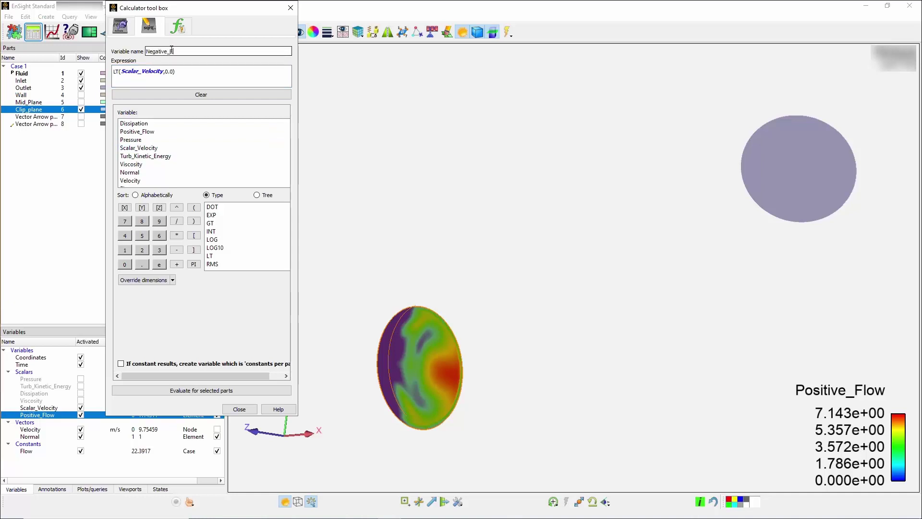
type("low")
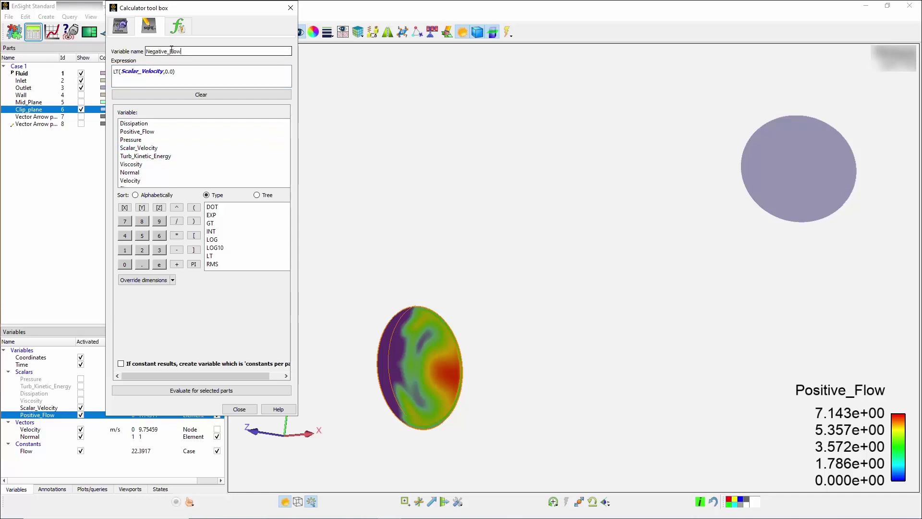
left_click(205, 391)
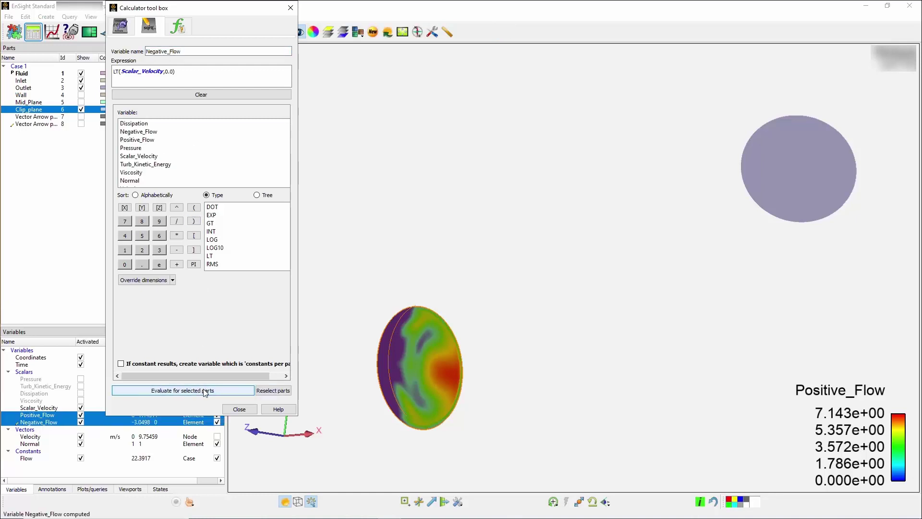
left_click(249, 409)
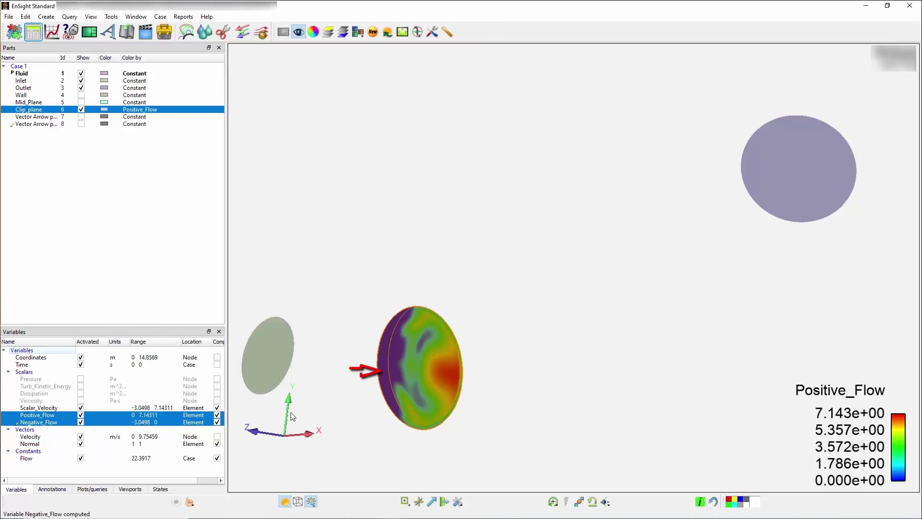
Drag the Negative_Flow variable onto the clip plane to colour it by Negative_Flow
left_click(36, 422)
left_click_drag(36, 424, 408, 368)
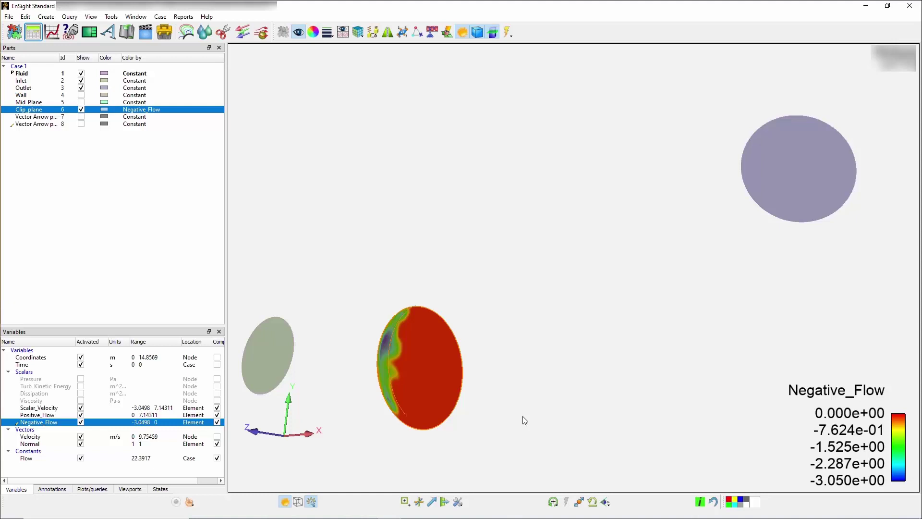
In the calculator, set up an IntegralSurface function of Positive_Flow
left_click(32, 36)
double_click(163, 126)
type("integr")
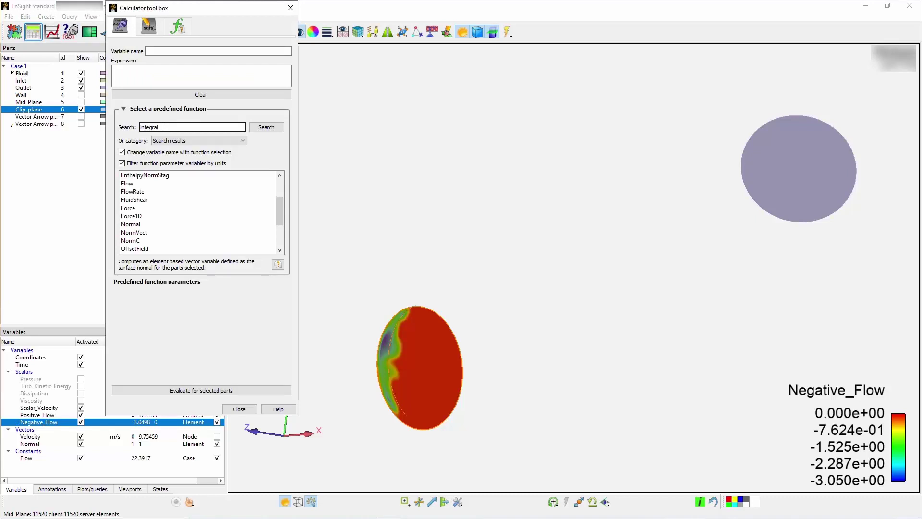
type("al")
key("Return")
left_click(152, 199)
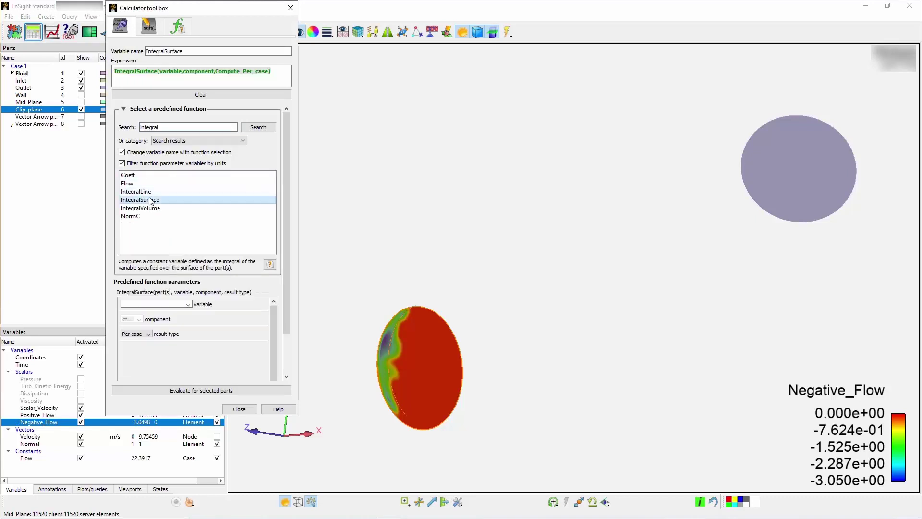
left_click(184, 304)
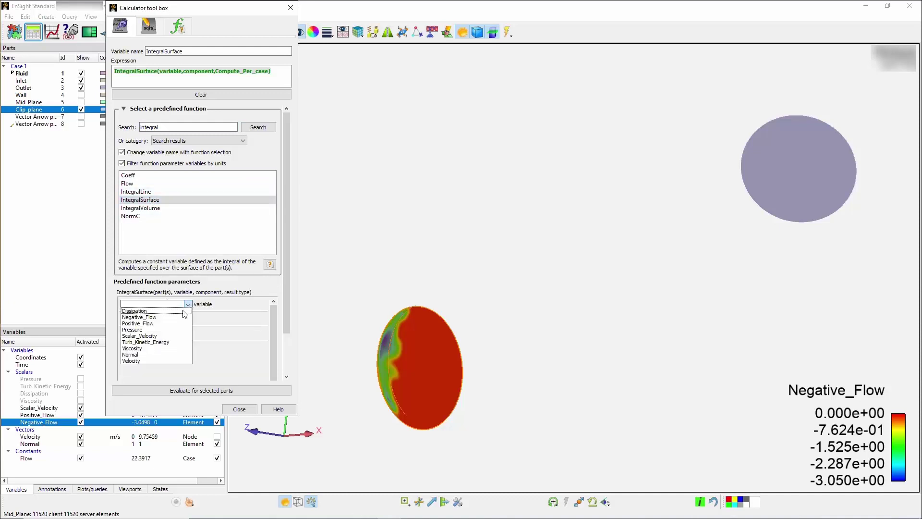
left_click(161, 323)
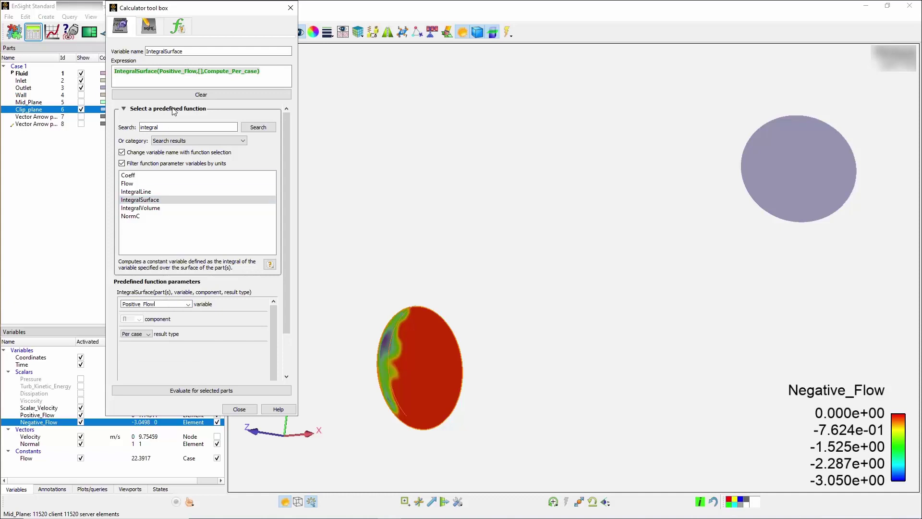
Name the constant Positive_Flow_Rate and evaluate it for the selected parts, giving 24.6714
double_click(173, 51)
type("Positive_Flow_Rate")
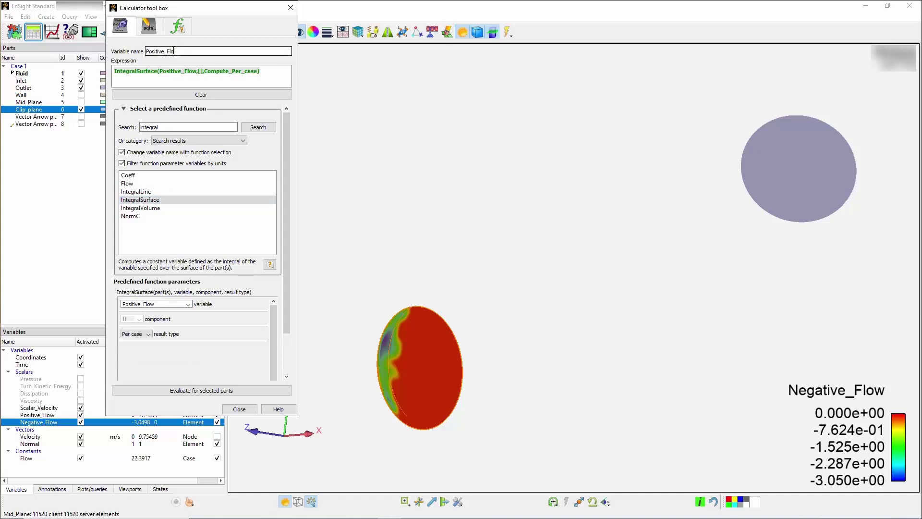
double_click(174, 50)
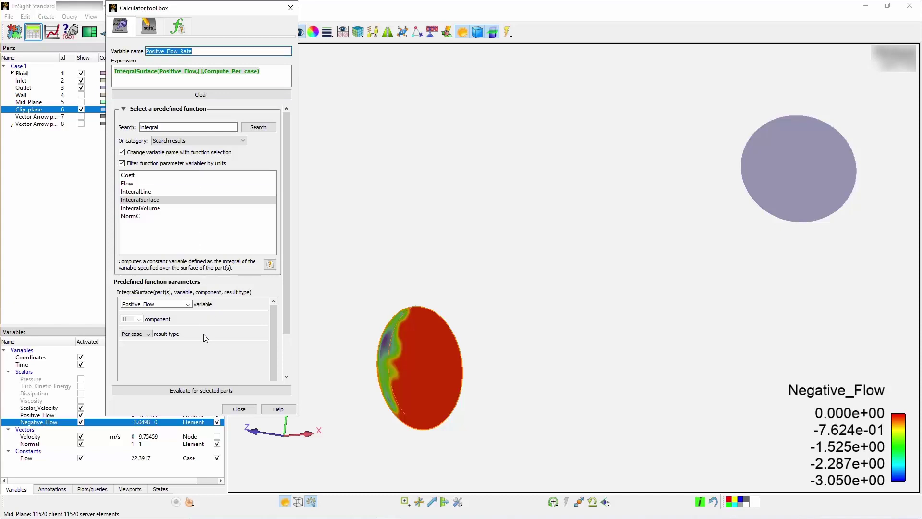
left_click(199, 390)
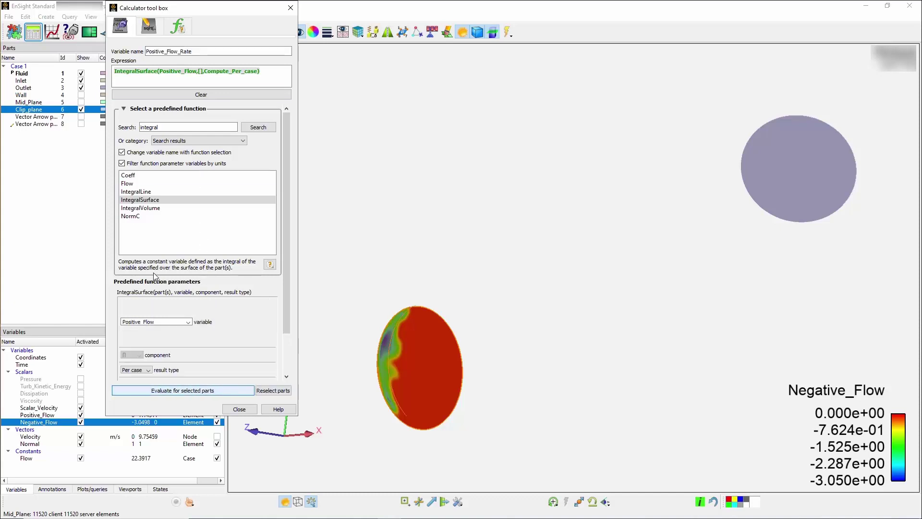
left_click(186, 305)
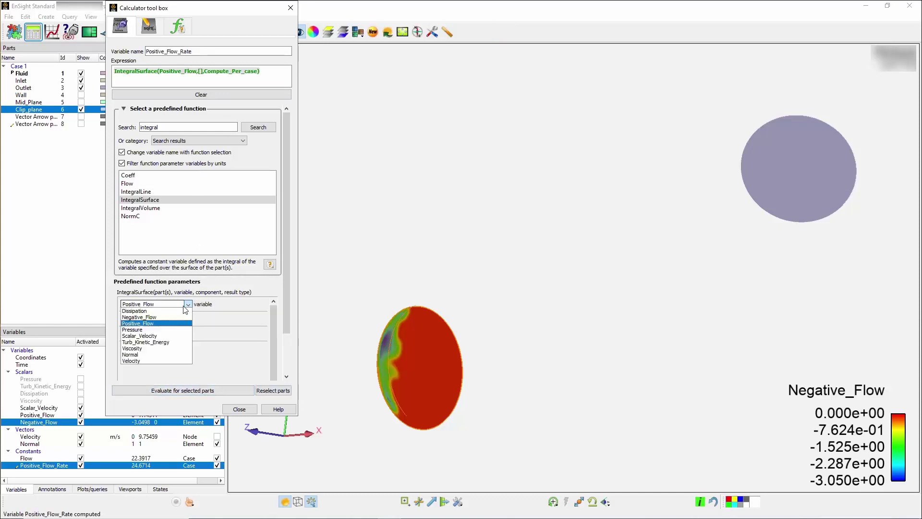
Integrate Negative_Flow over the surface as Negative_Flow_Rate, giving -2.27968
left_click(154, 317)
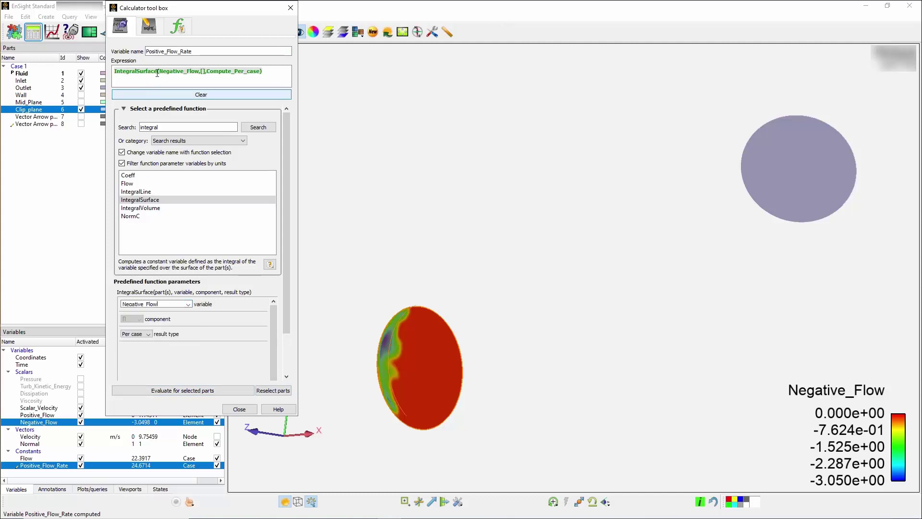
left_click_drag(165, 51, 147, 51)
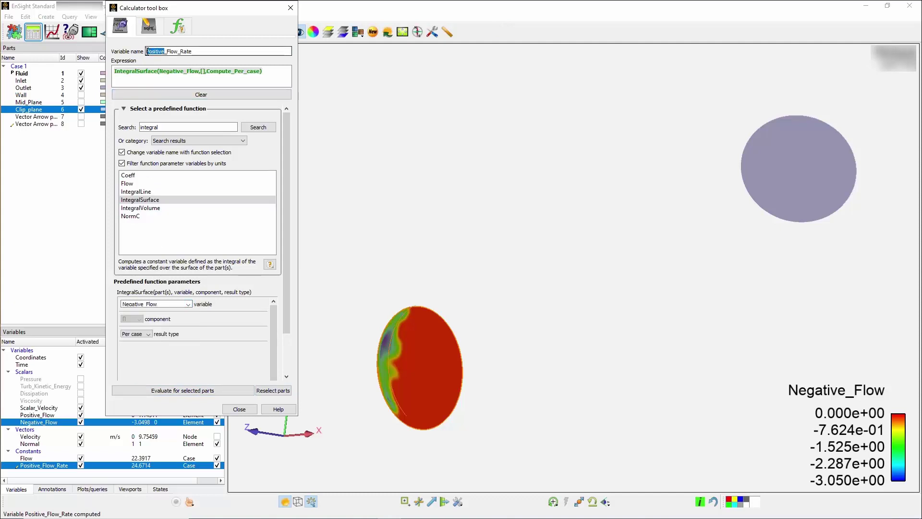
type("Negative")
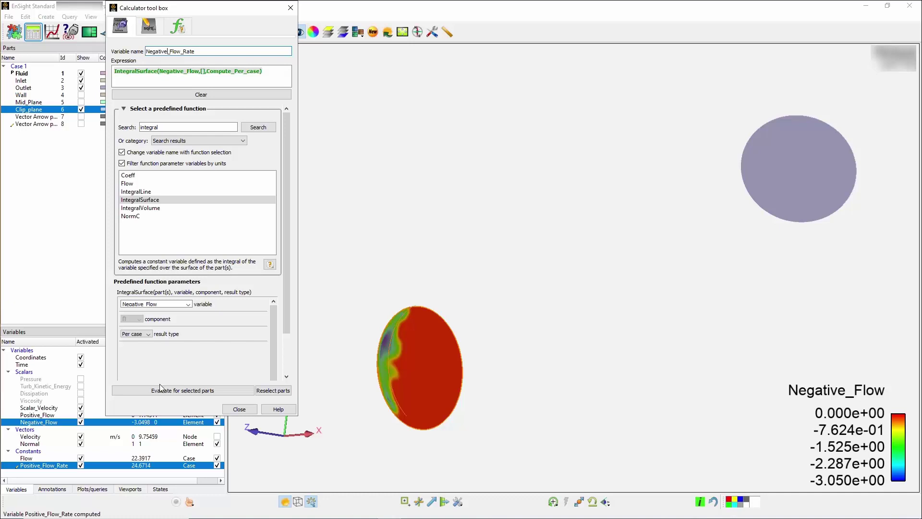
left_click(161, 390)
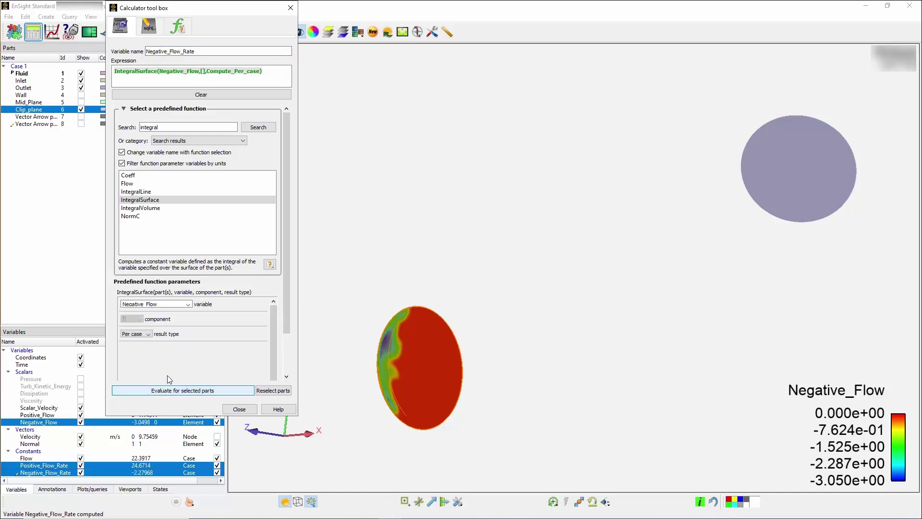
Integrate Scalar_Velocity over the surface as the Net_Flow_Rate constant
left_click(188, 304)
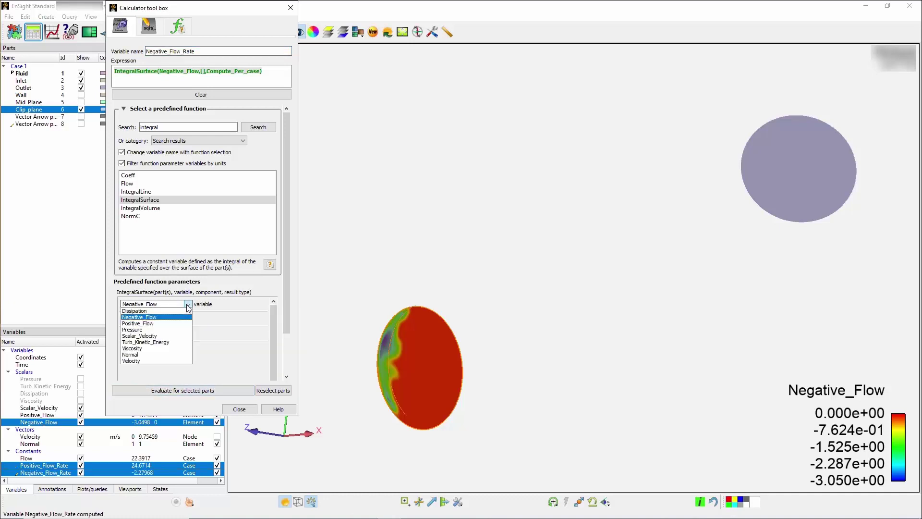
left_click(154, 336)
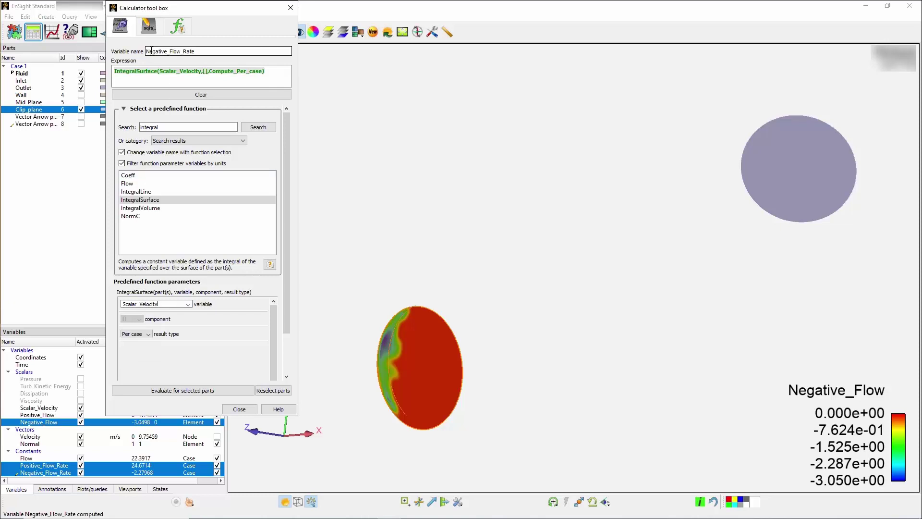
left_click_drag(165, 51, 145, 53)
type("Net")
key("Delete")
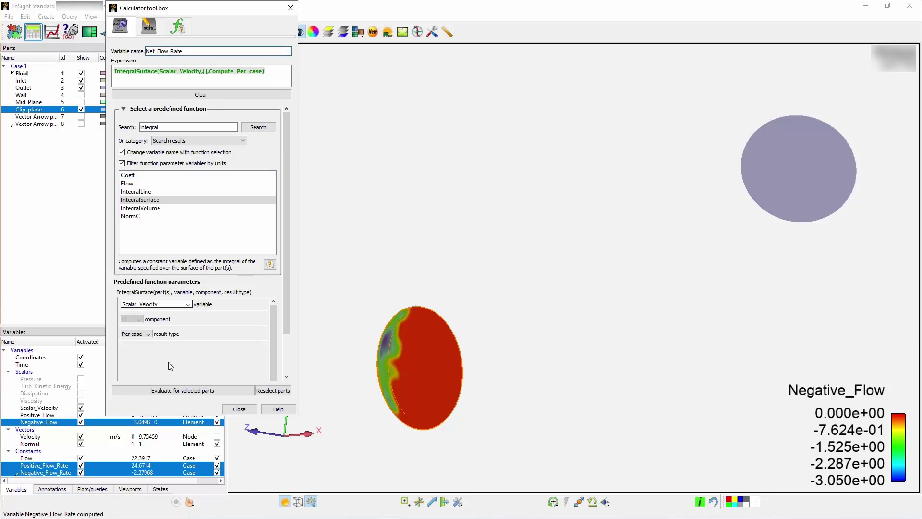
left_click(223, 390)
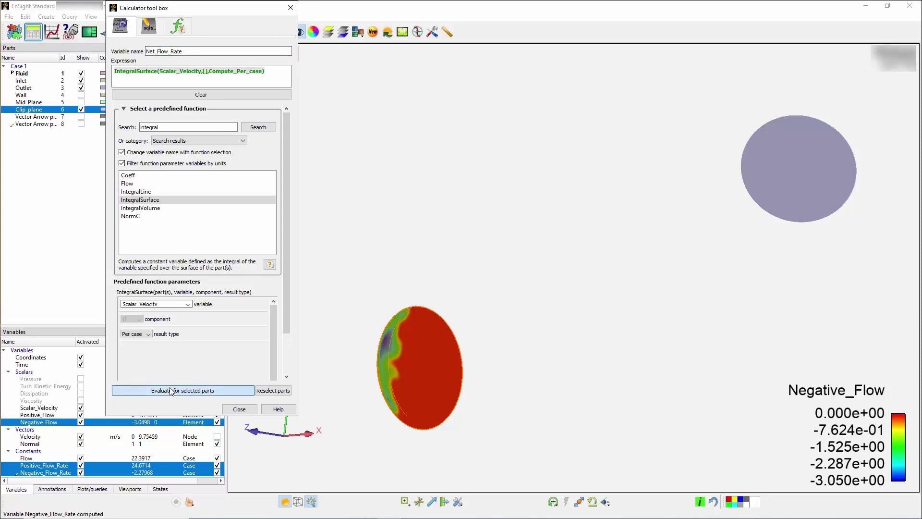
Close the calculator, with Net_Flow_Rate reading 22.3917
left_click(237, 409)
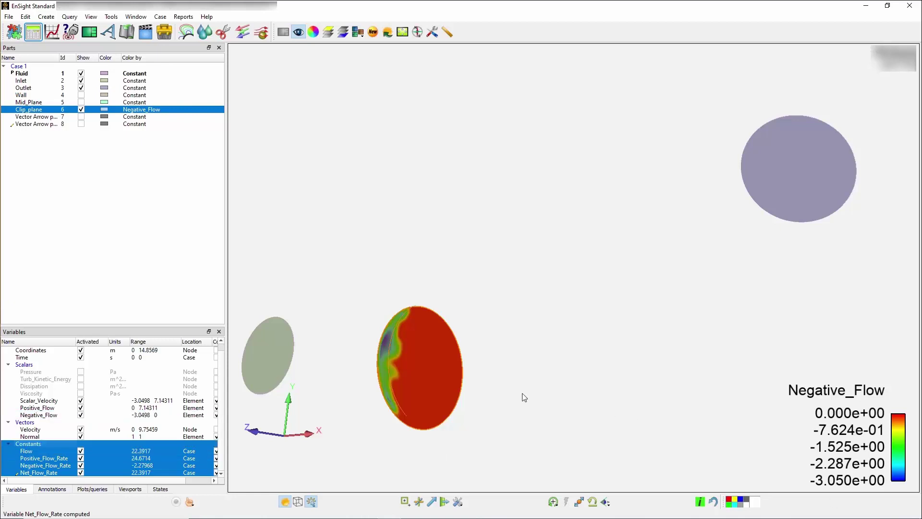
Slide the clip plane along X so Net_Flow_Rate recomputes to 22.0902
left_click(437, 374)
left_click_drag(437, 375, 561, 388)
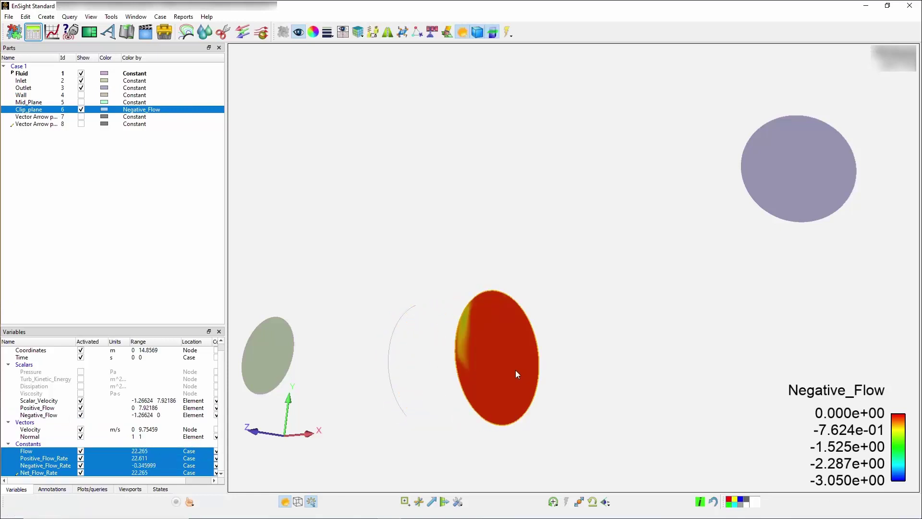
left_click_drag(515, 370, 446, 377)
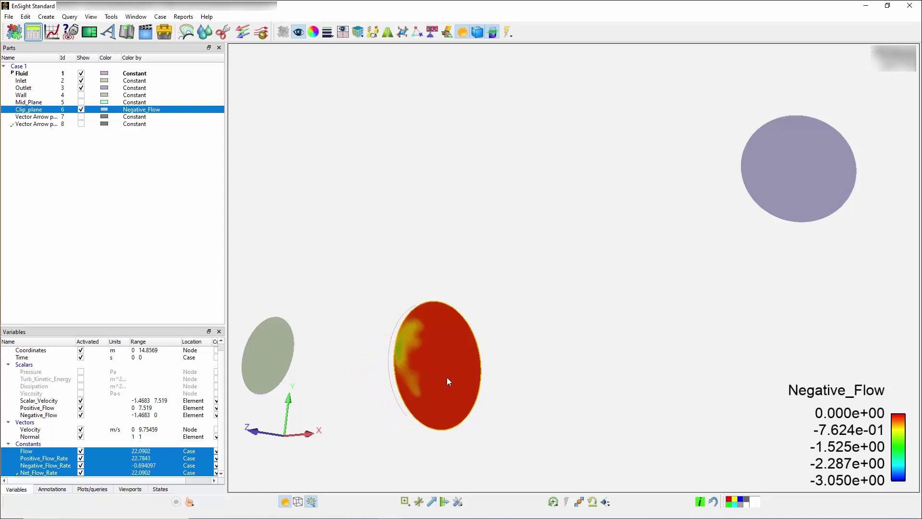